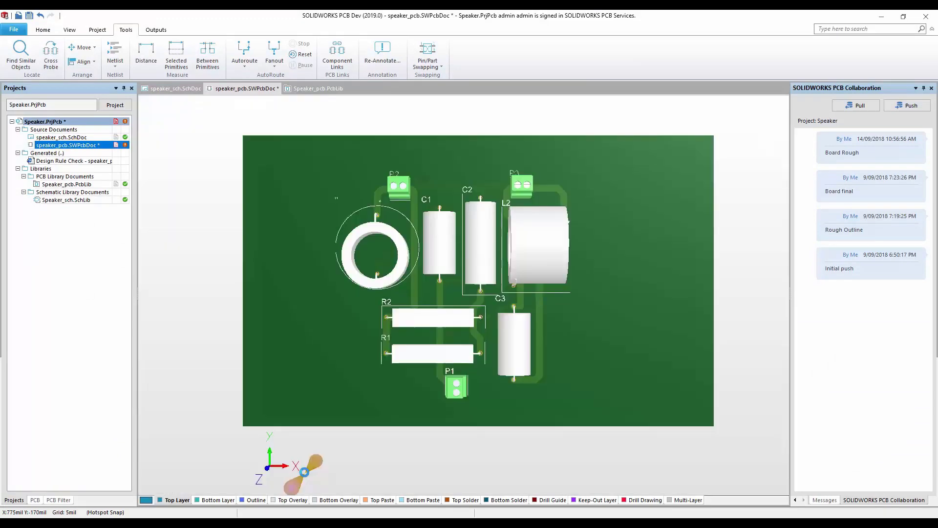
Preview the crossover board in 3D, return to 2D, then bring up the speaker assembly.
key(3)
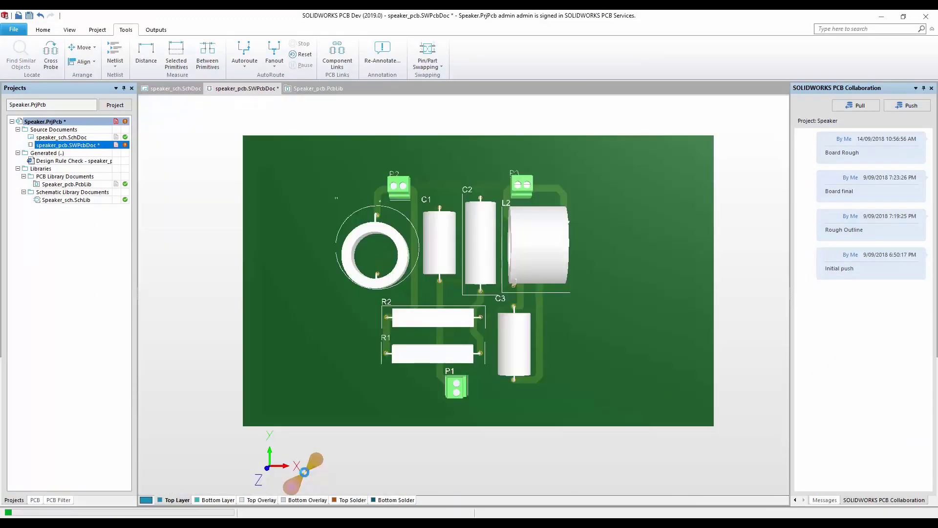
key(2)
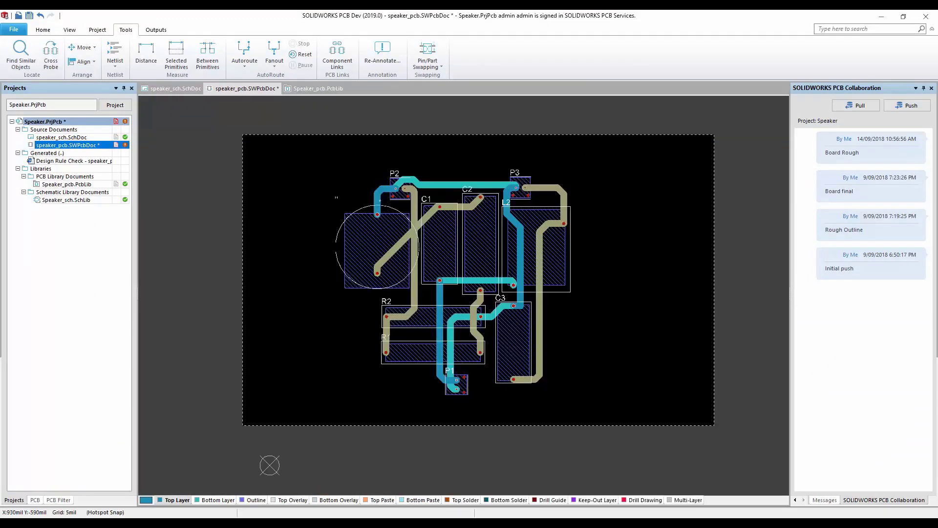
click(369, 493)
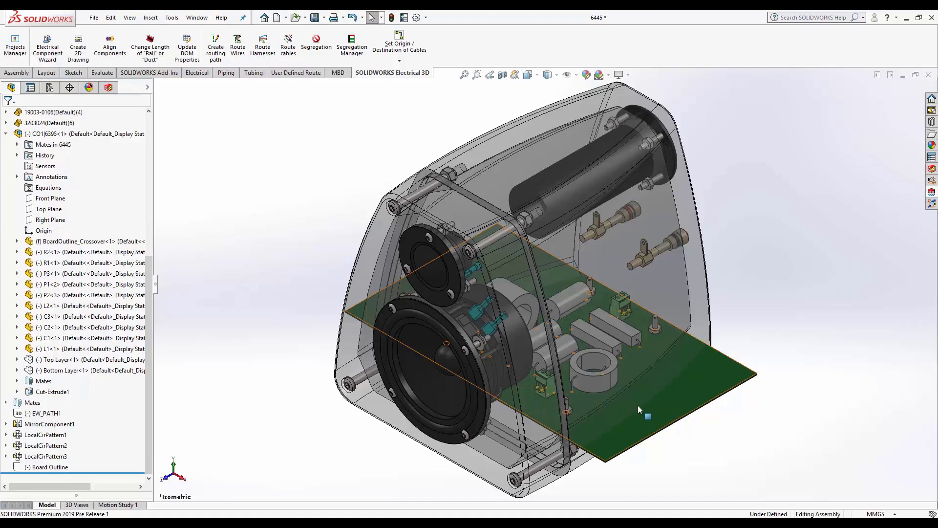
Delete the board's rectangular outline and convert the Favorites Board Outline sketch into its new outline.
click(669, 392)
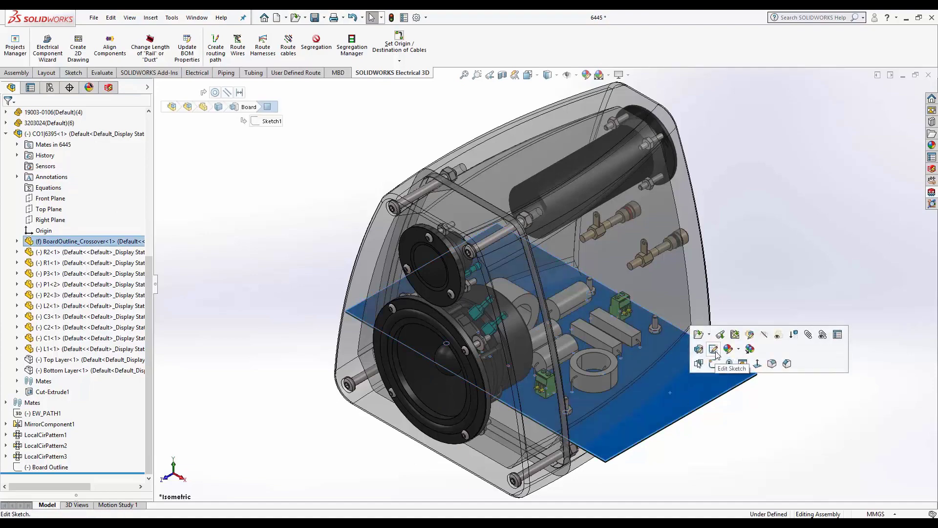
click(713, 350)
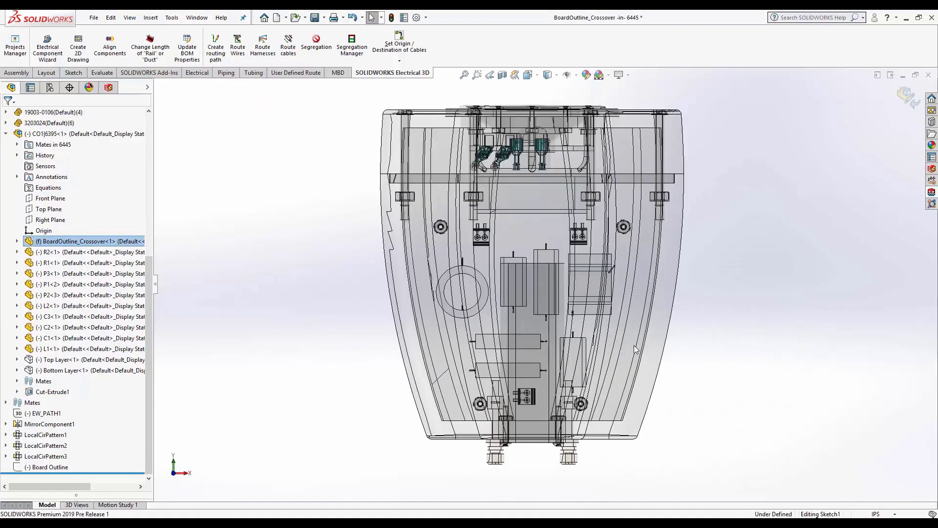
click(634, 346)
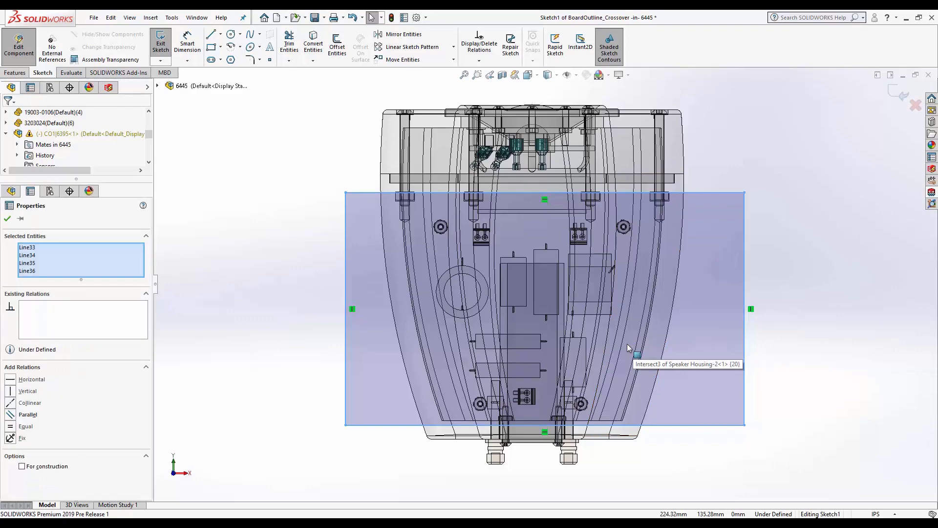
key(Escape)
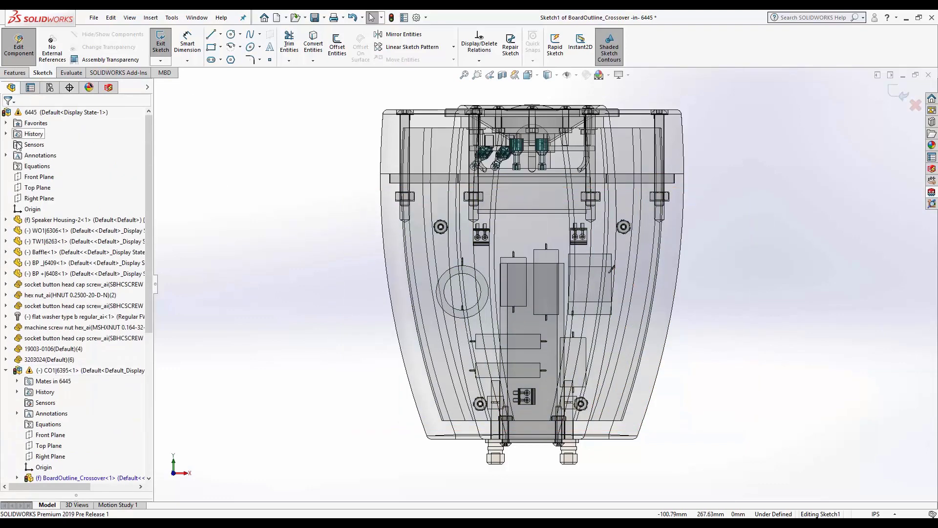
click(7, 124)
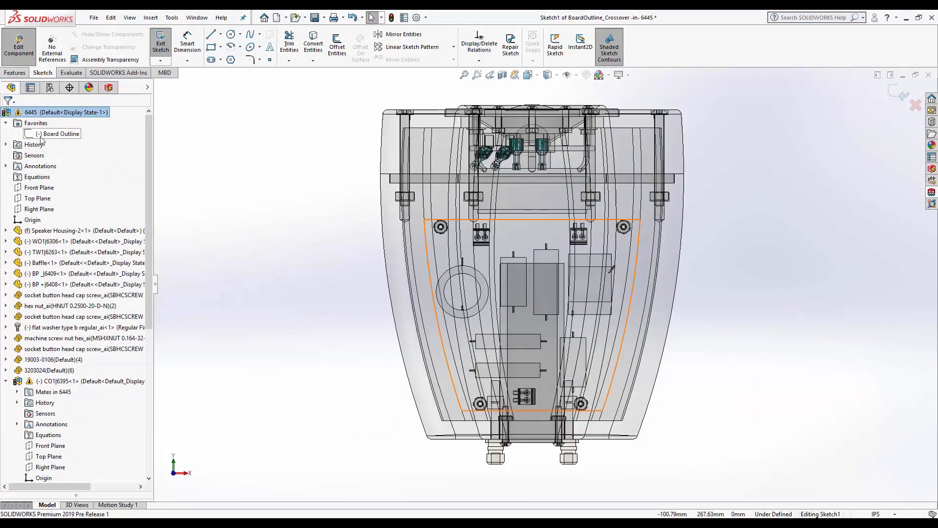
click(61, 133)
click(312, 43)
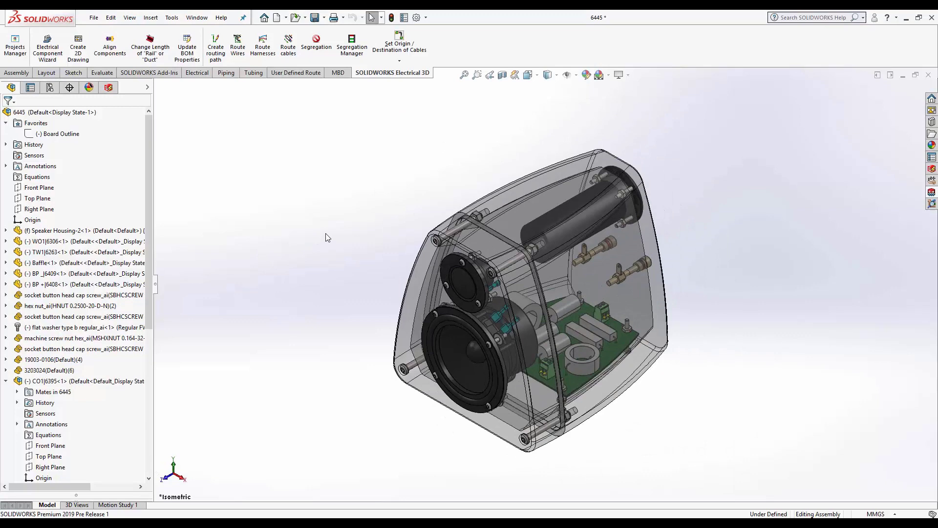
Open the CO1|6395 Crossover subassembly and push the board to PCB with comment 'Board Shape finalized'.
click(84, 381)
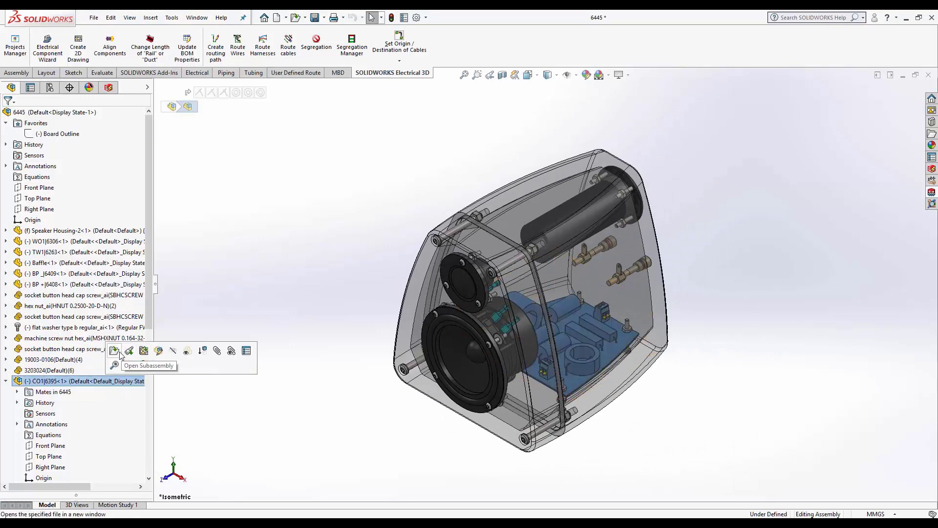
click(128, 352)
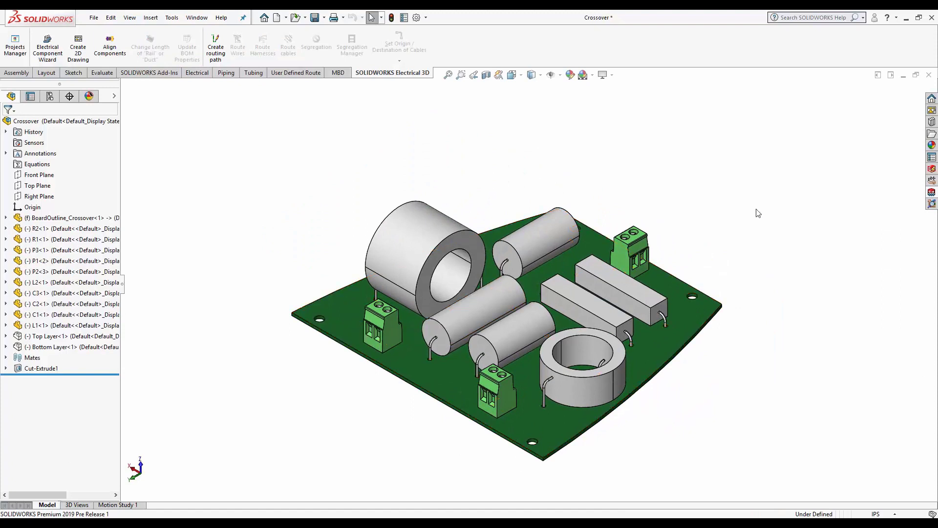
click(931, 203)
click(889, 90)
text(Board Shape finalized)
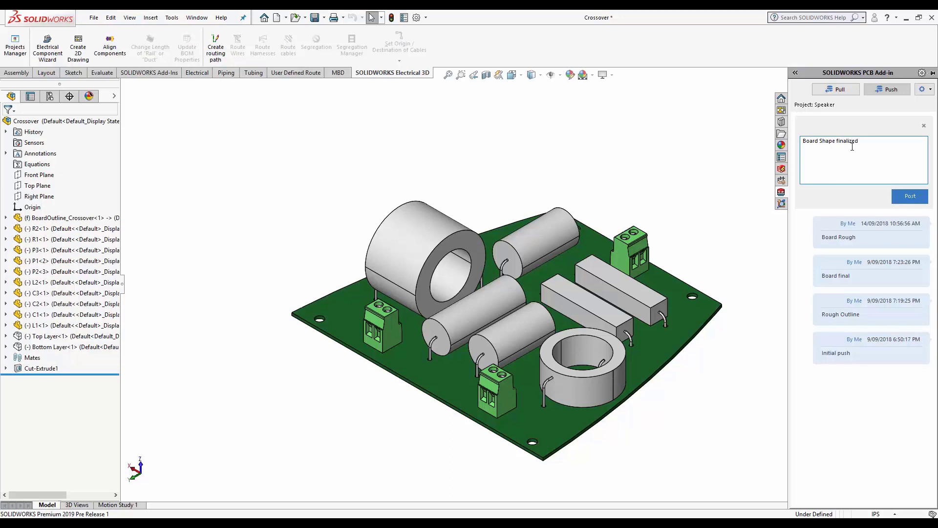
click(910, 196)
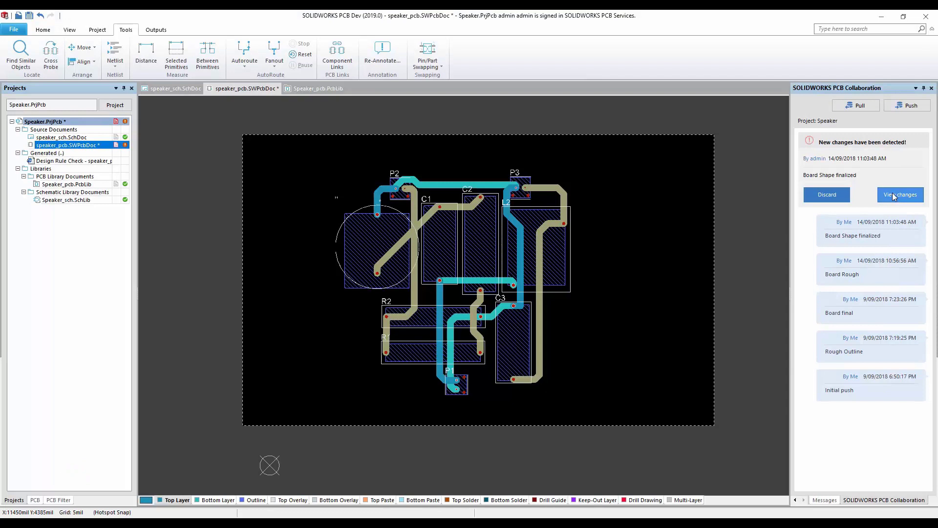
Accept the trapezoid board shape, export the board as a Desktop DWG, and open File Explorer.
click(900, 195)
click(906, 236)
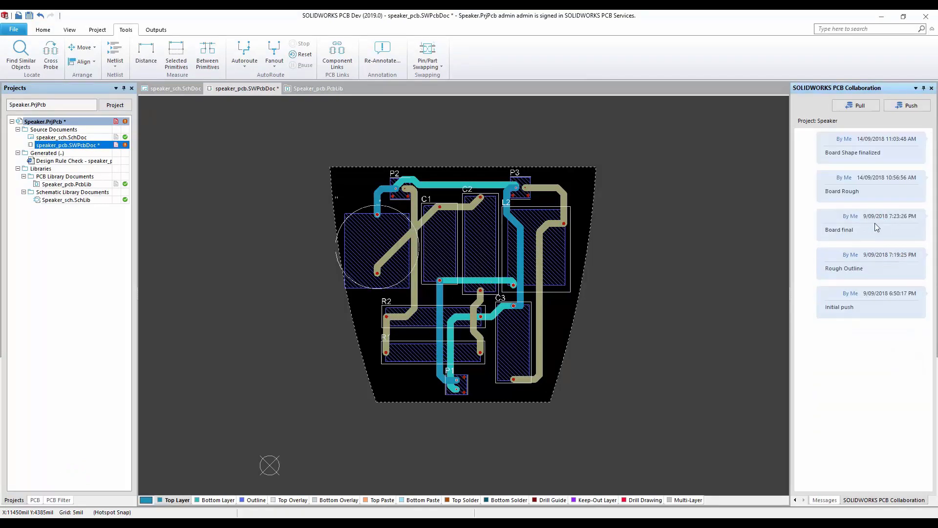
click(156, 30)
click(520, 56)
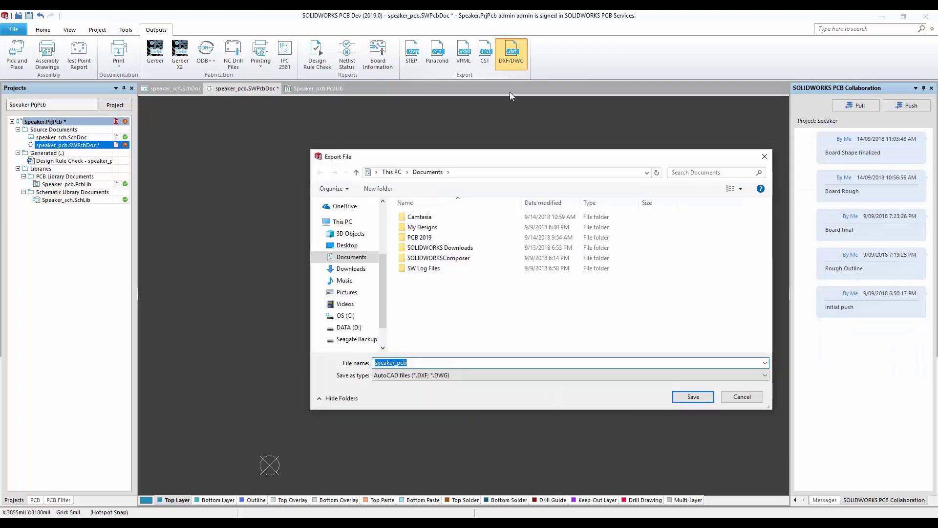
click(346, 248)
click(689, 396)
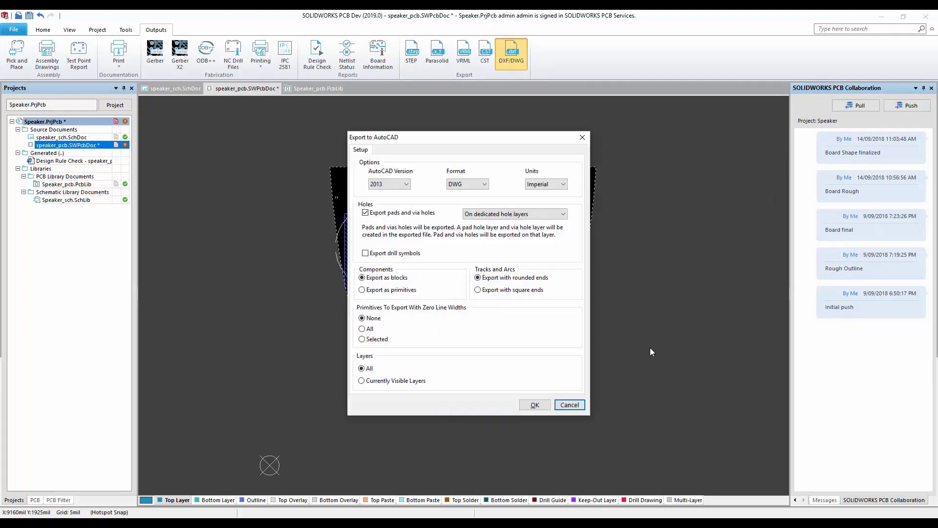
click(533, 405)
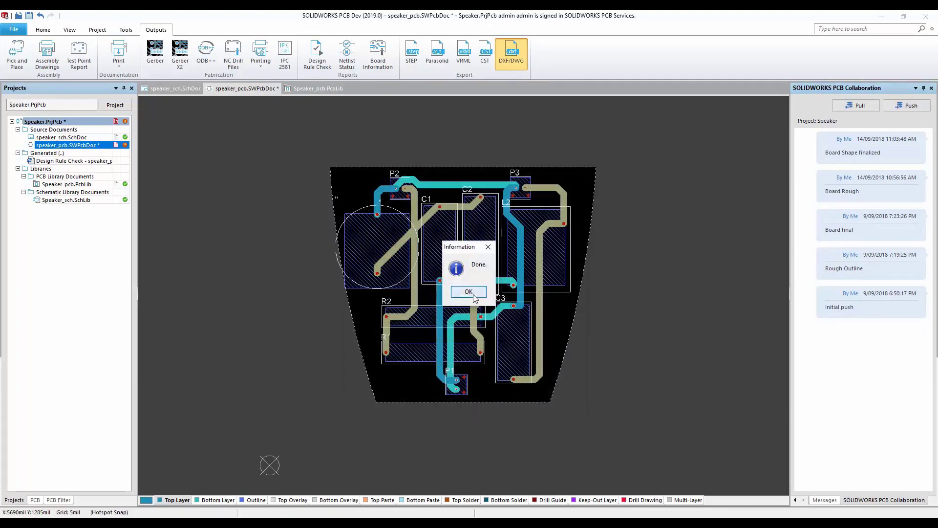
click(469, 296)
key(super+e)
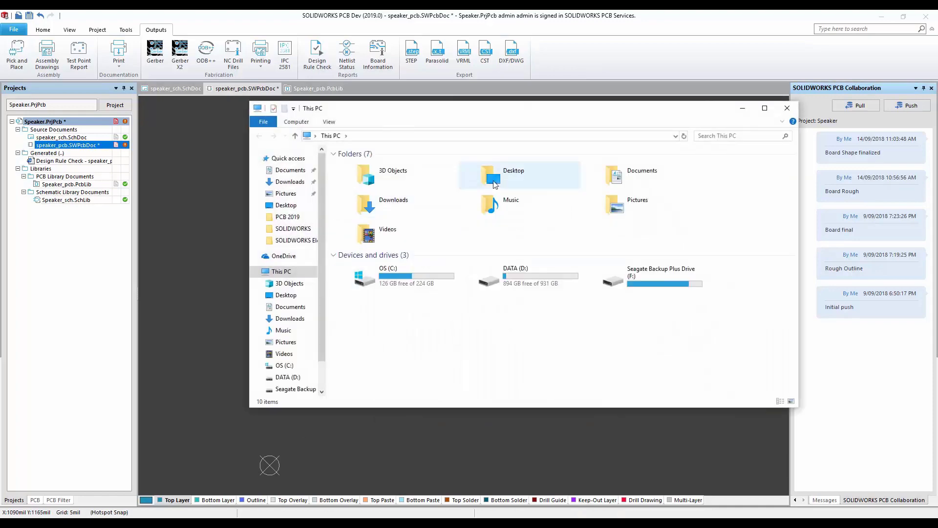
Open speaker_pcb.DWG from the Desktop in eDrawings Pro, review it, then close it.
double_click(501, 180)
click(647, 176)
click(742, 108)
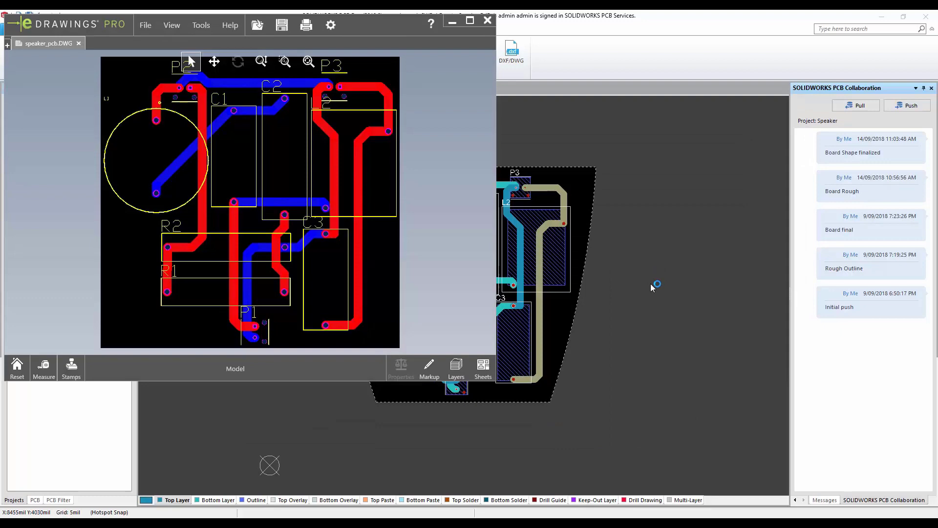
click(488, 24)
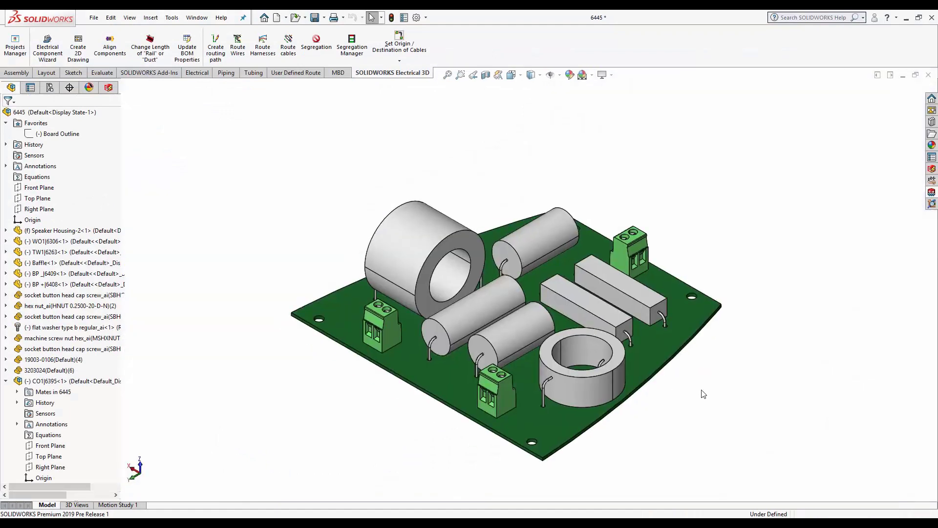
right_click(506, 402)
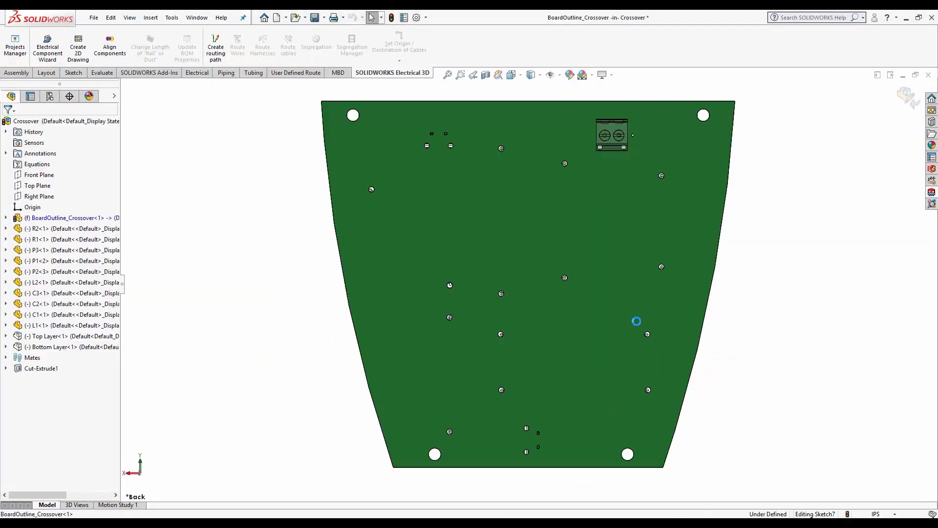
middle_drag(671, 218, 514, 308)
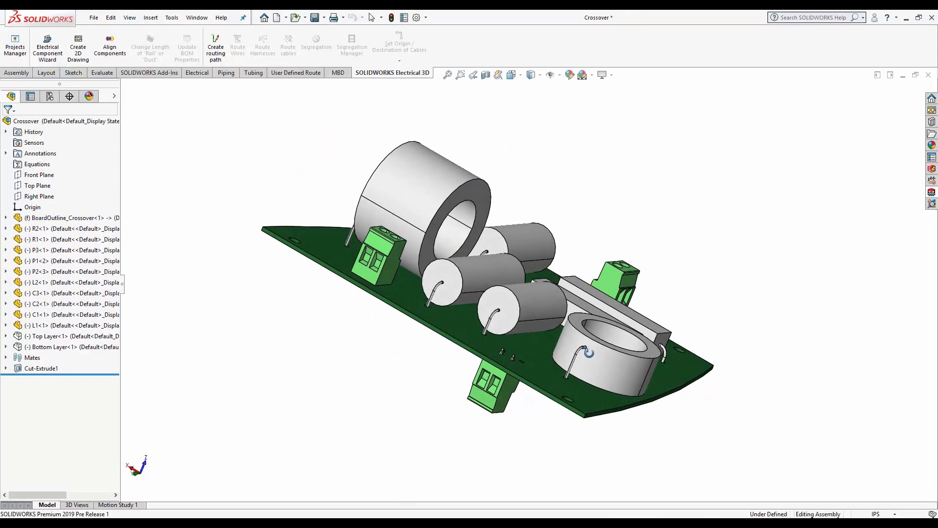
right_click(457, 149)
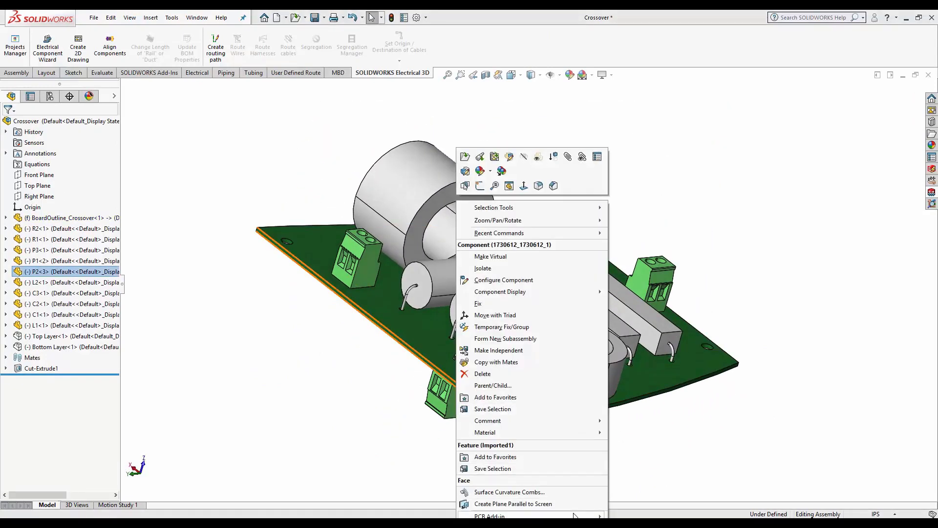
click(528, 515)
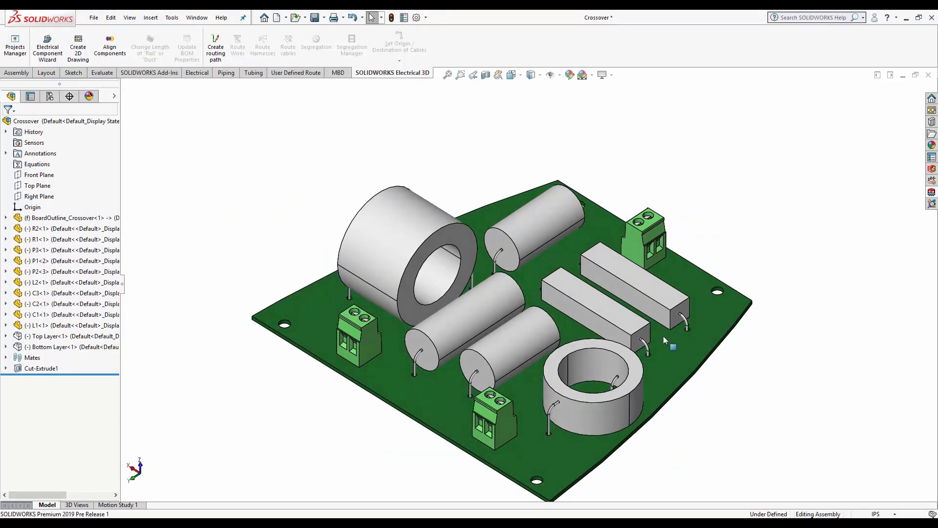
Hide the copper trace sketches through the item visibility options.
click(556, 75)
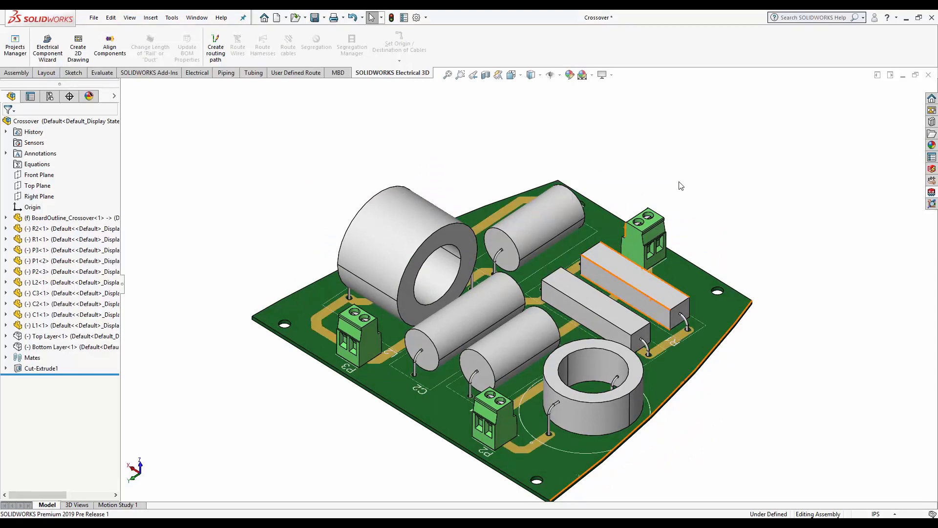
middle_drag(678, 186, 605, 216)
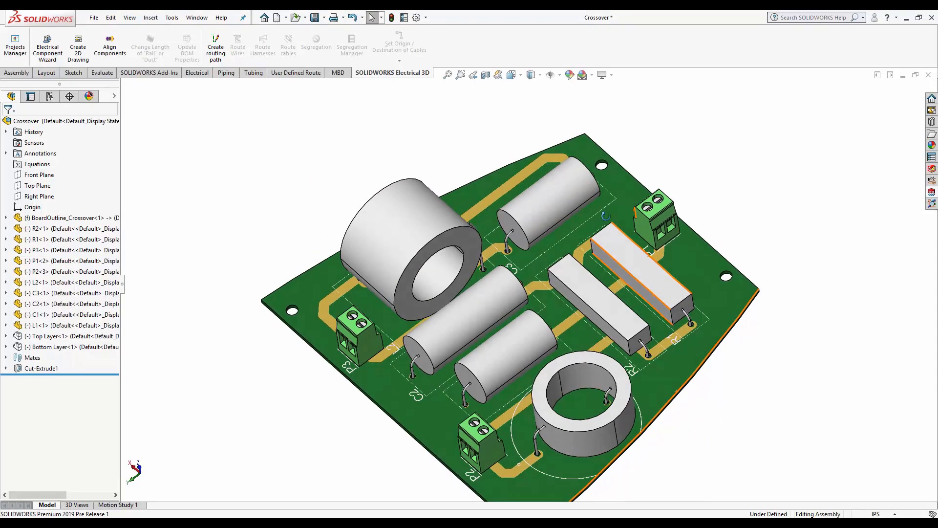
click(558, 75)
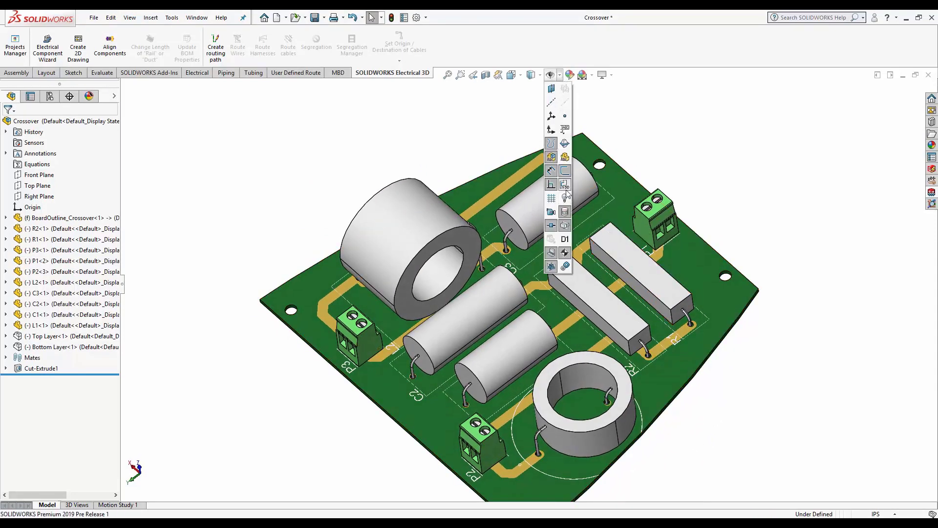
click(565, 212)
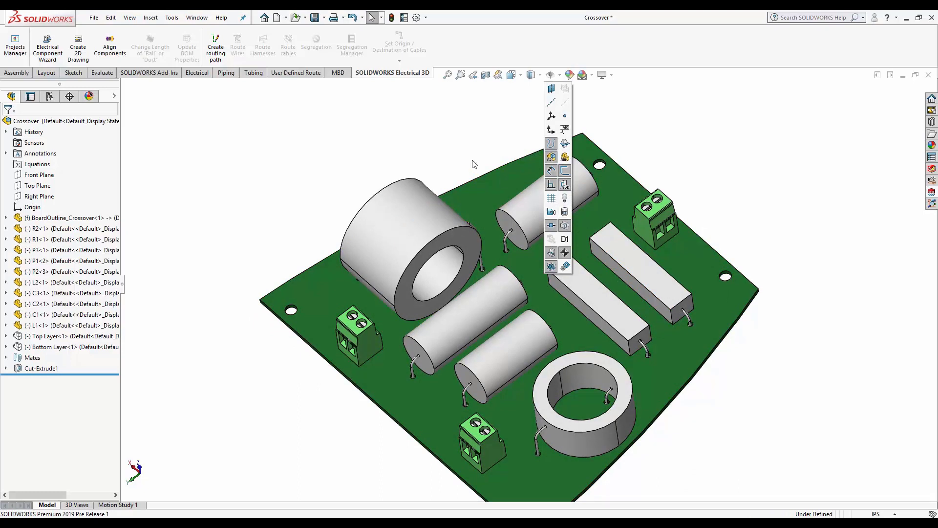
Show the Top Layer and Bottom Layer copper components.
click(45, 336)
ctrl+click(49, 347)
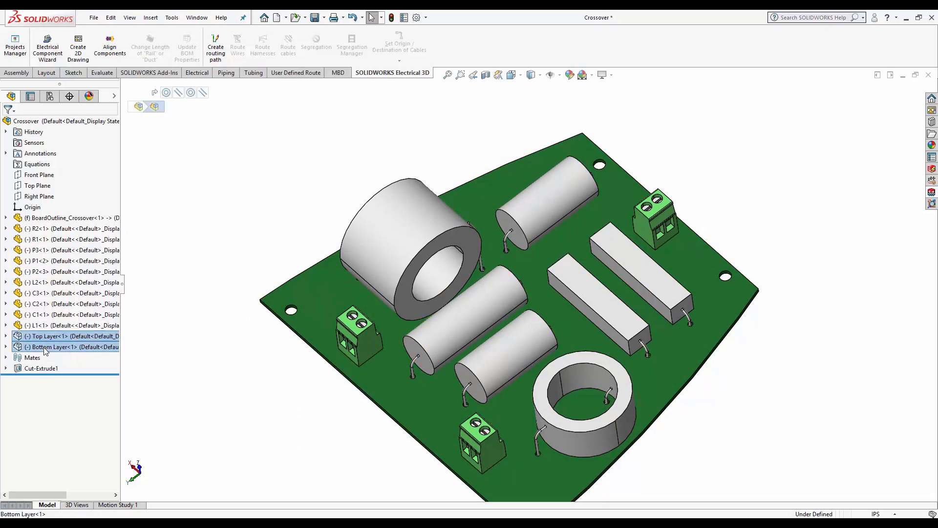
right_click(44, 347)
click(102, 324)
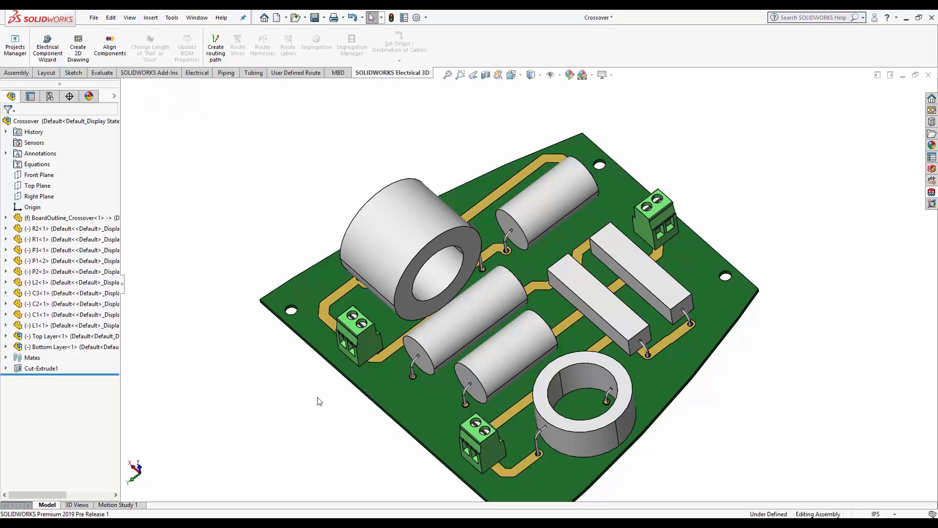
Make the circuit board transparent, then opaque again, and switch to the 6445 assembly.
middle_drag(319, 400, 374, 224)
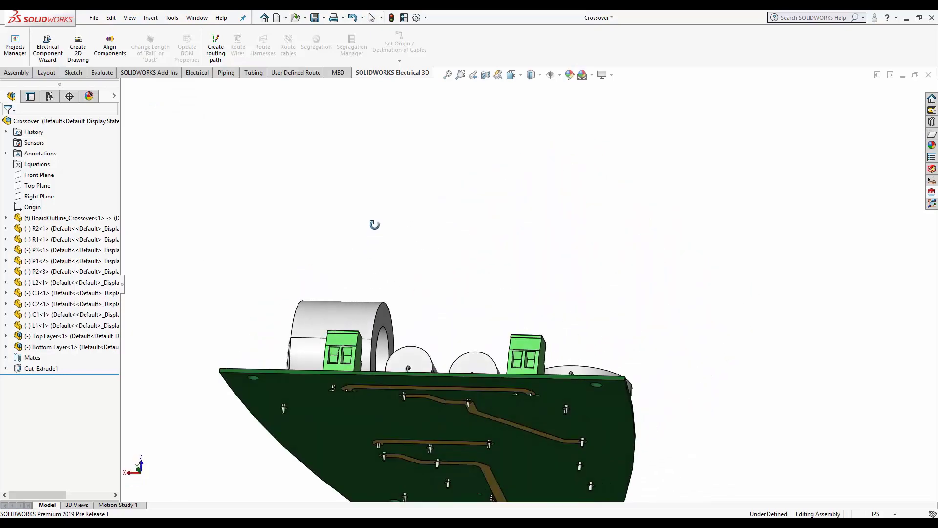
key(ctrl+7)
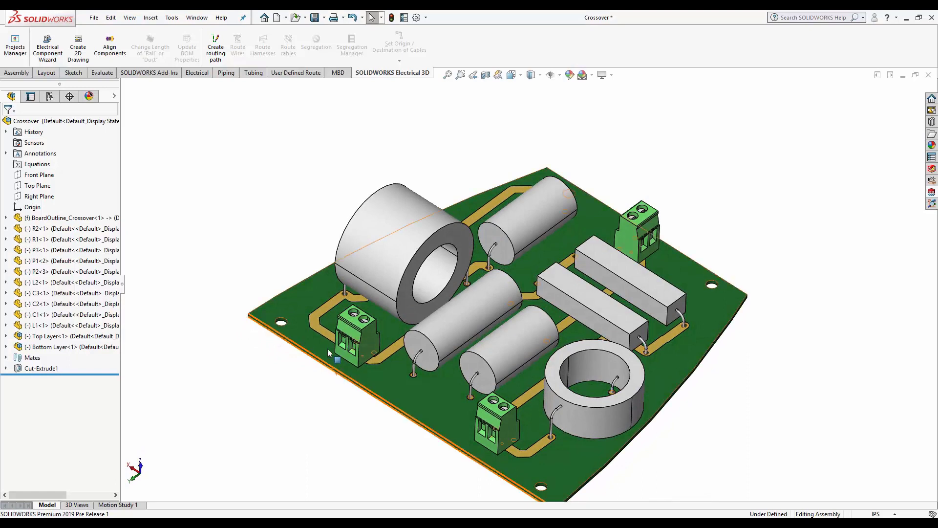
click(328, 349)
click(424, 299)
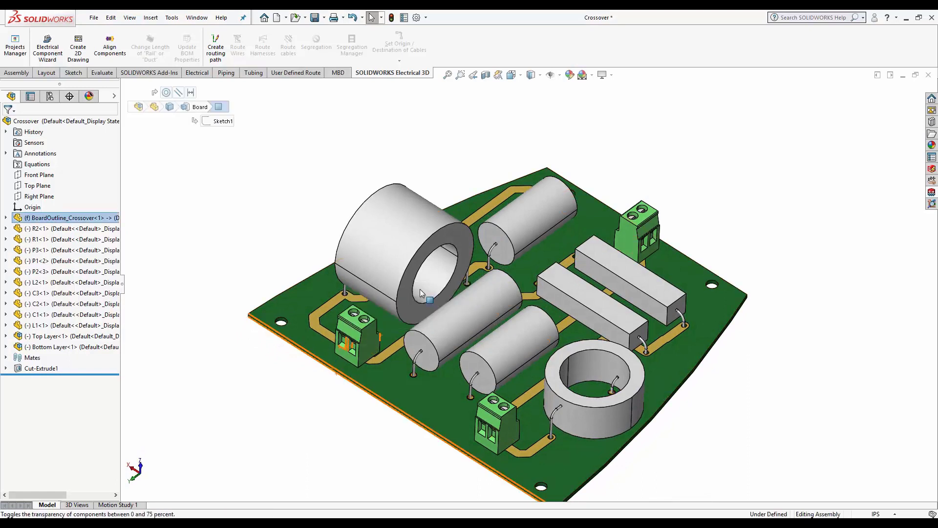
click(247, 232)
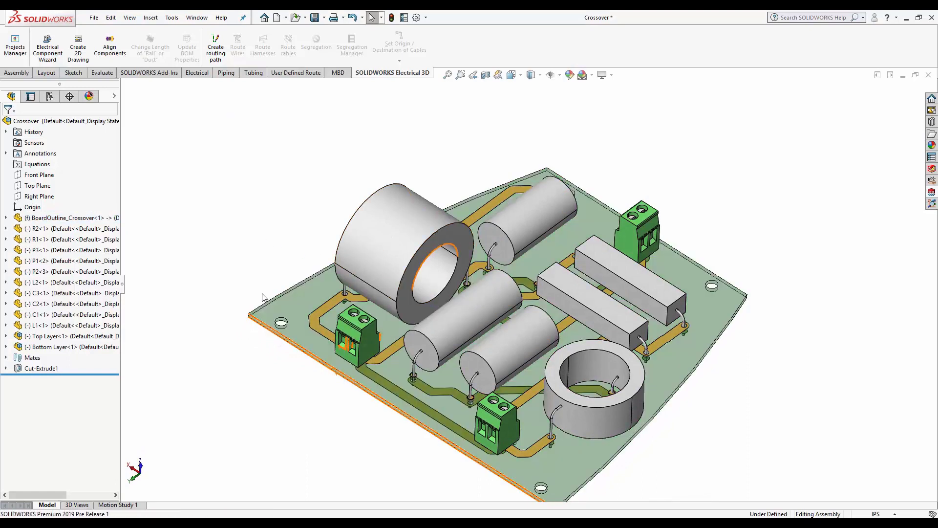
click(273, 325)
click(394, 267)
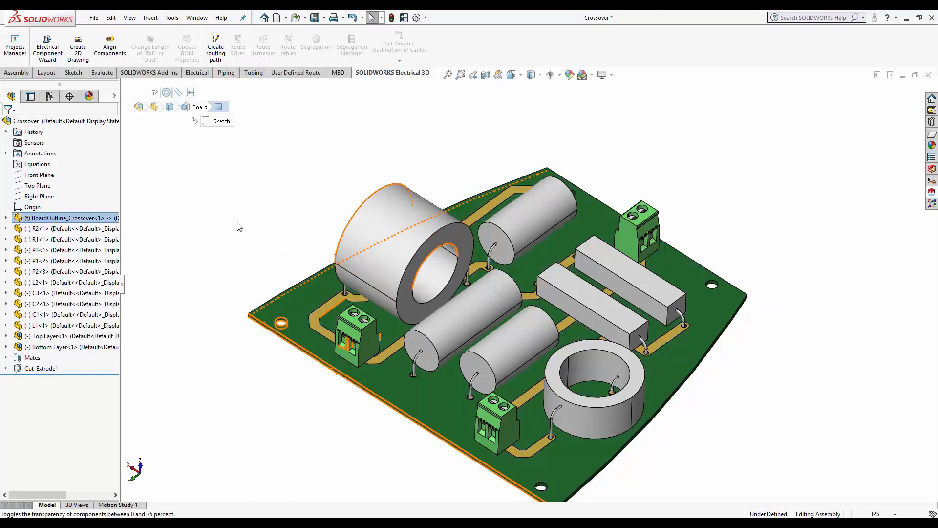
click(238, 227)
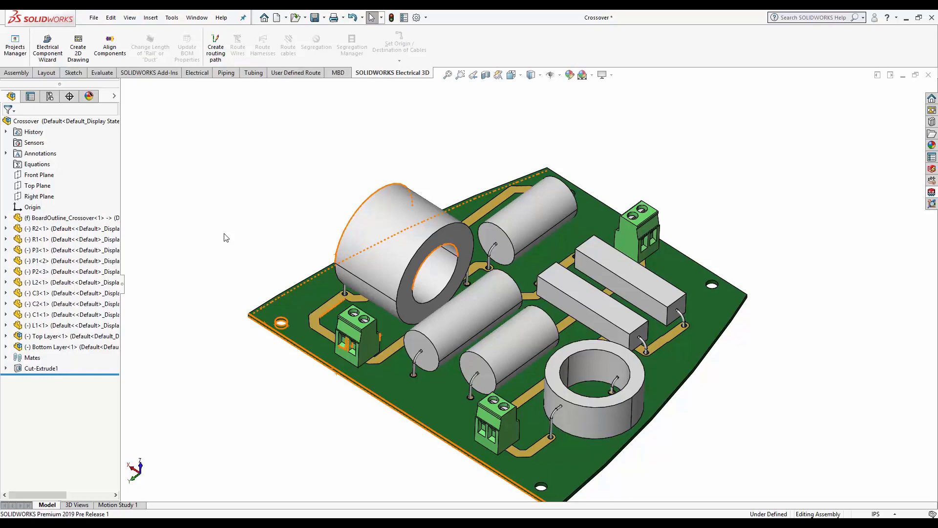
key(ctrl+Tab)
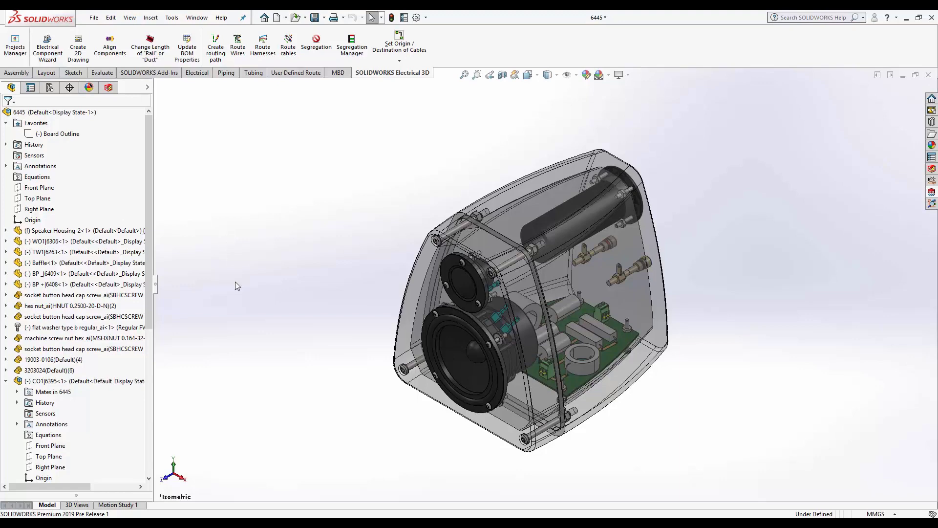
Review the project's 03 - Line diagram in SOLIDWORKS Electrical, then minimize it.
click(280, 524)
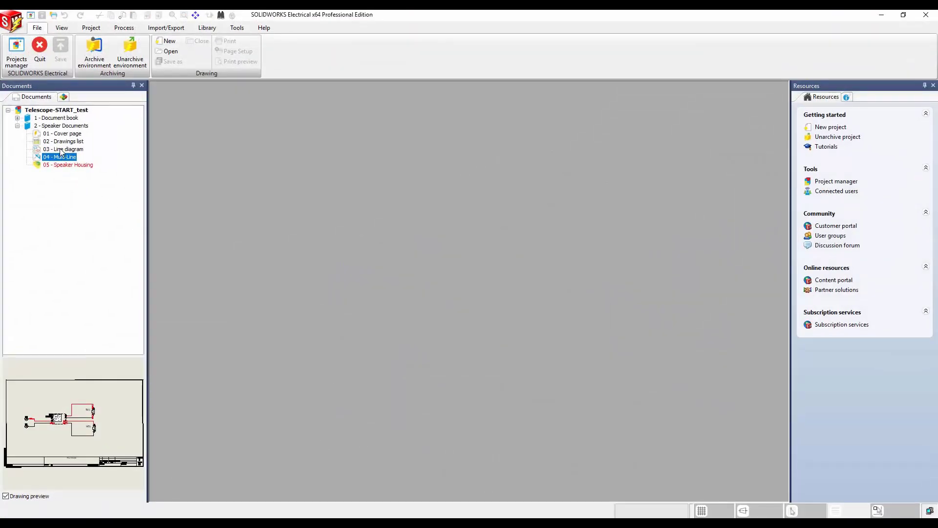
double_click(61, 149)
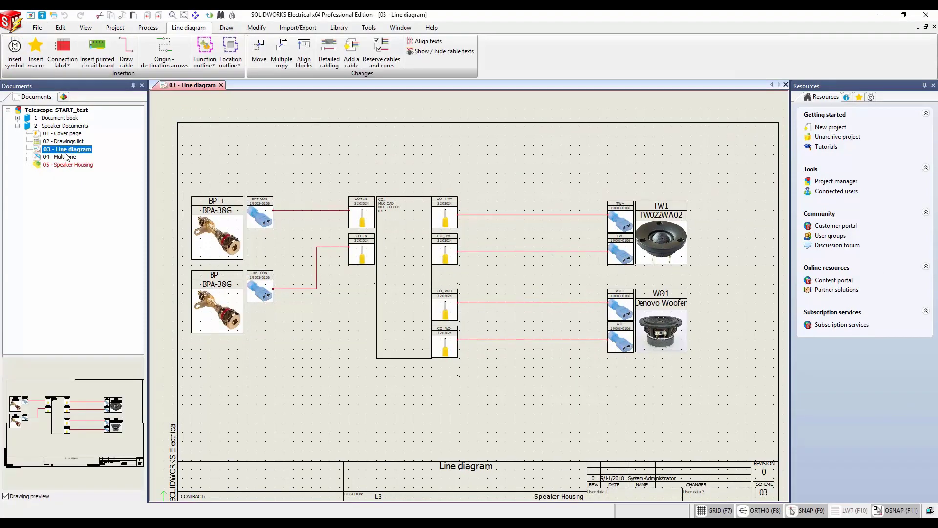
click(880, 18)
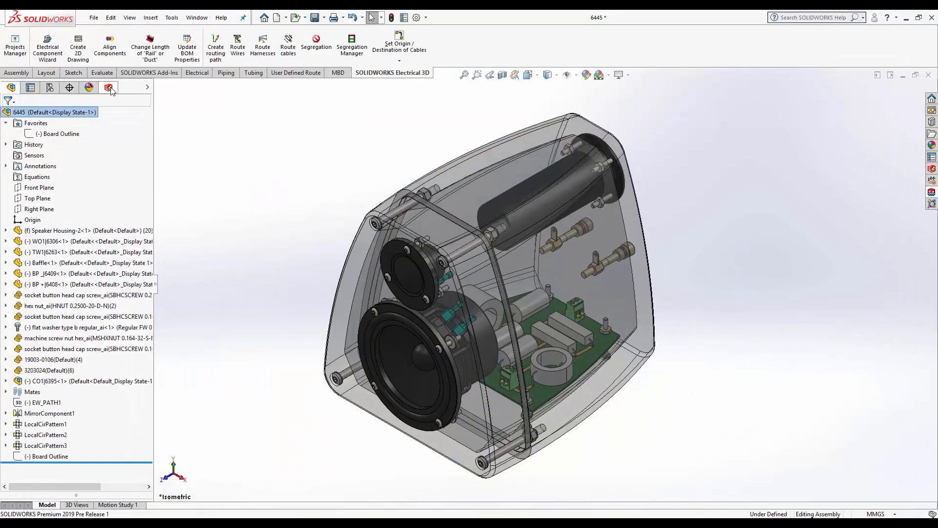
With already inserted components hidden, insert BP+ CON onto the red-ringed post's tab.
click(111, 88)
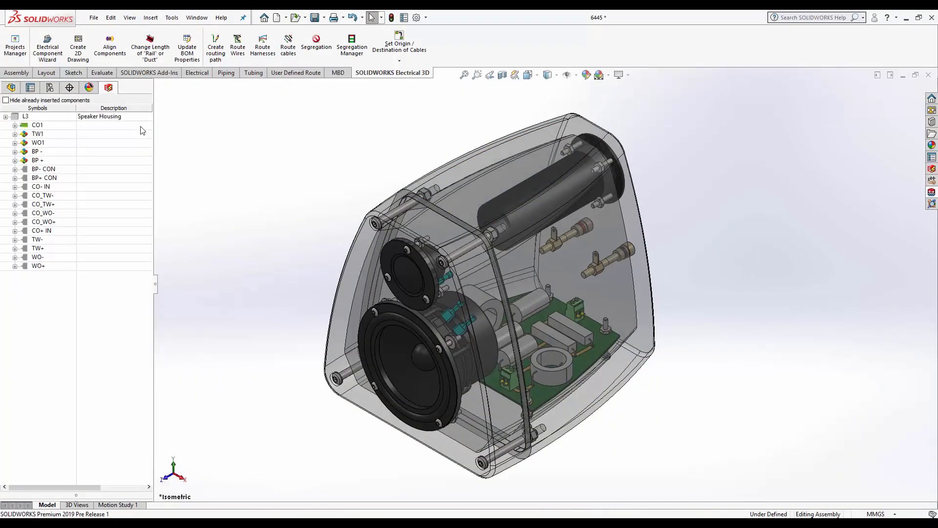
click(7, 100)
scroll(562, 265, down, 5)
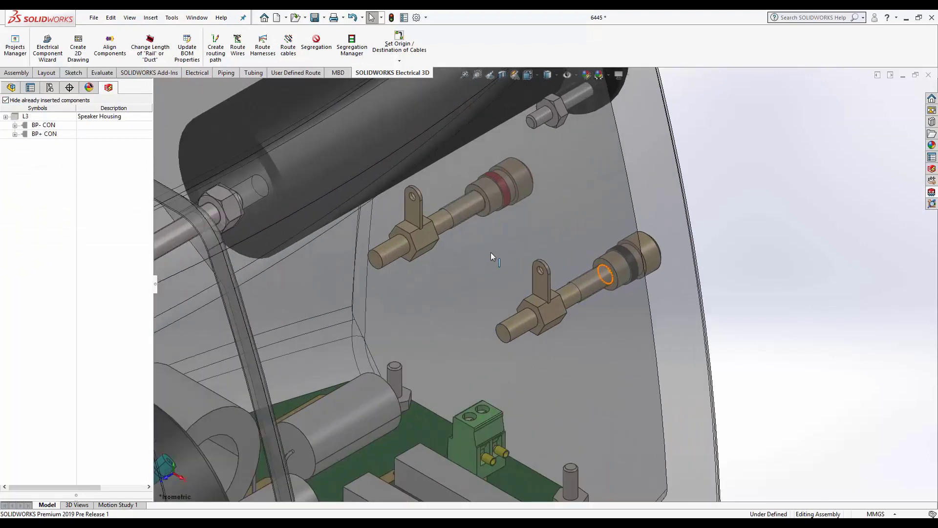
scroll(491, 252, down, 4)
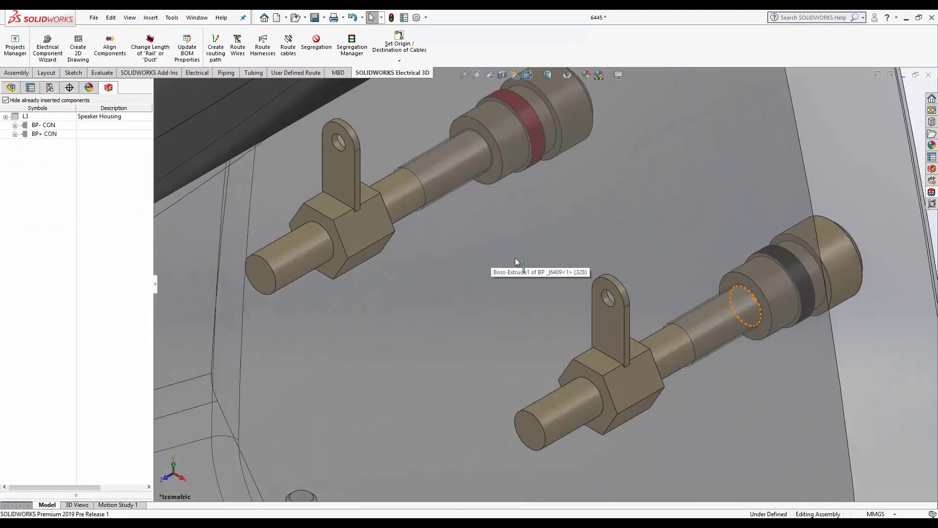
right_click(43, 136)
click(67, 147)
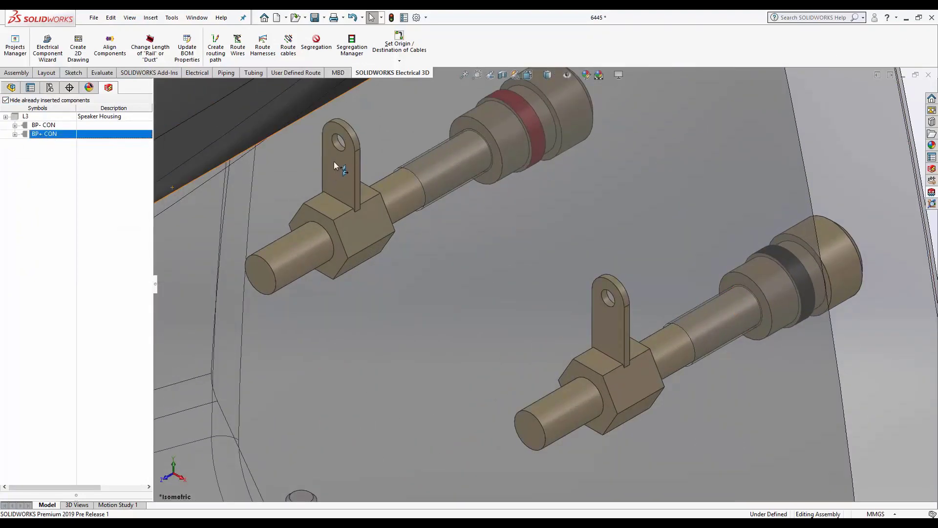
click(350, 159)
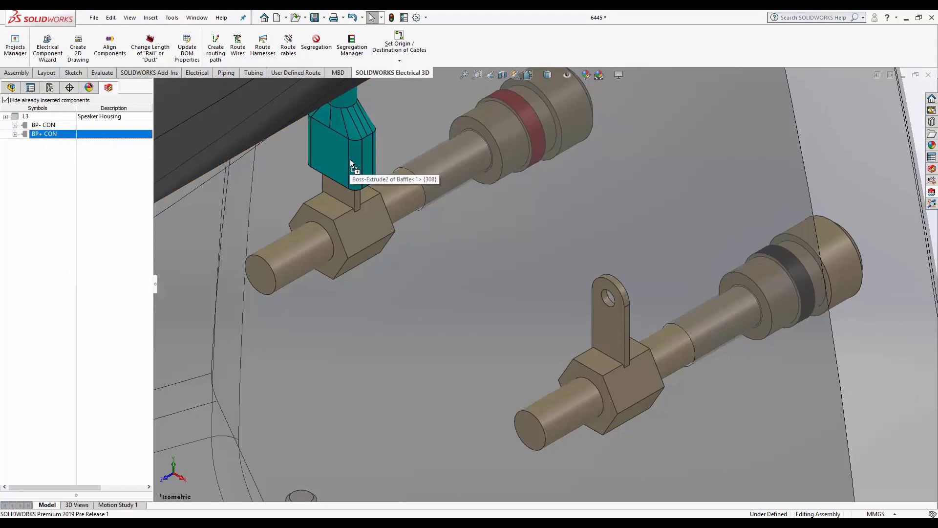
Insert BP- CON onto the black-ringed post's tab.
right_click(46, 126)
click(65, 130)
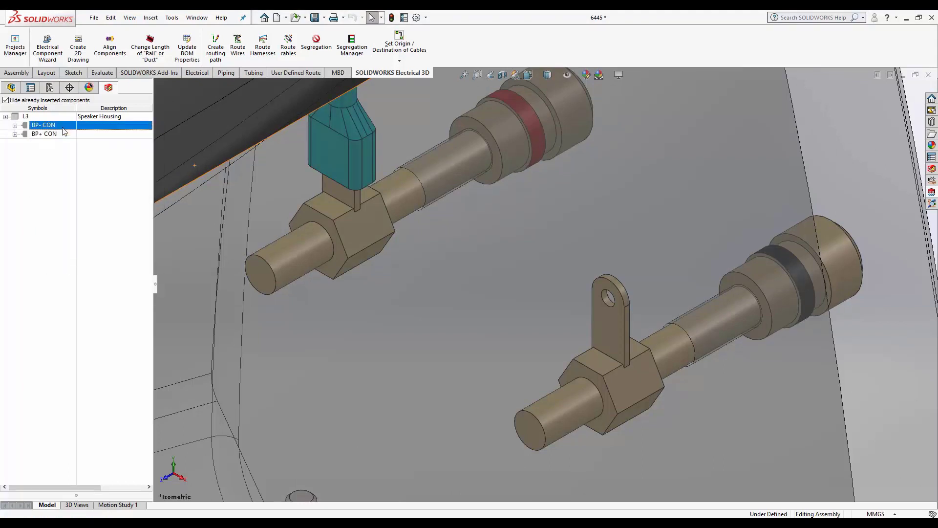
click(613, 307)
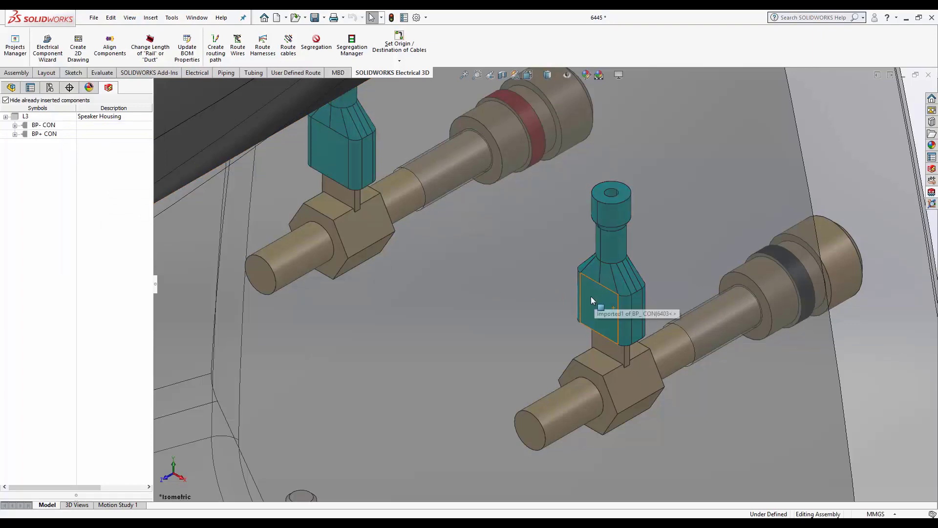
scroll(582, 302, down, 4)
scroll(581, 303, down, 3)
scroll(569, 353, down, 1)
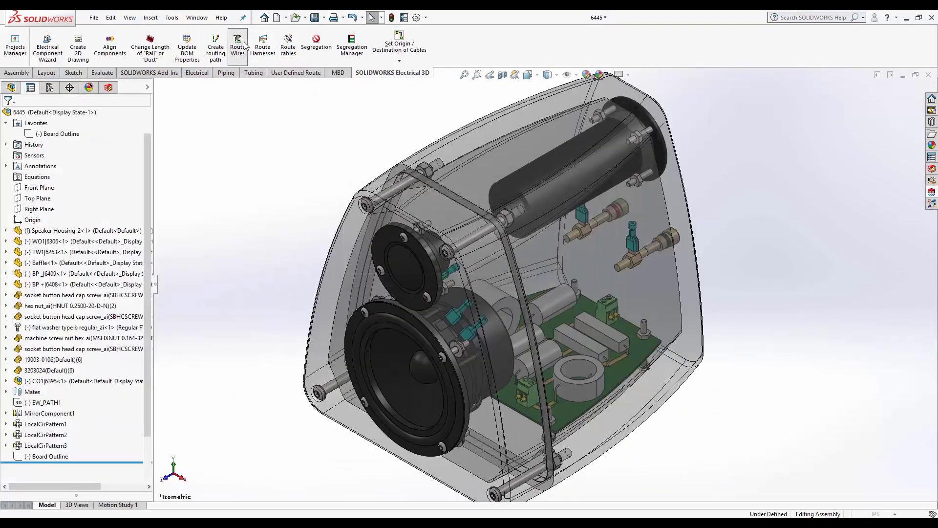
Run Route Wires using SOLIDWORKS Route for all components.
click(238, 45)
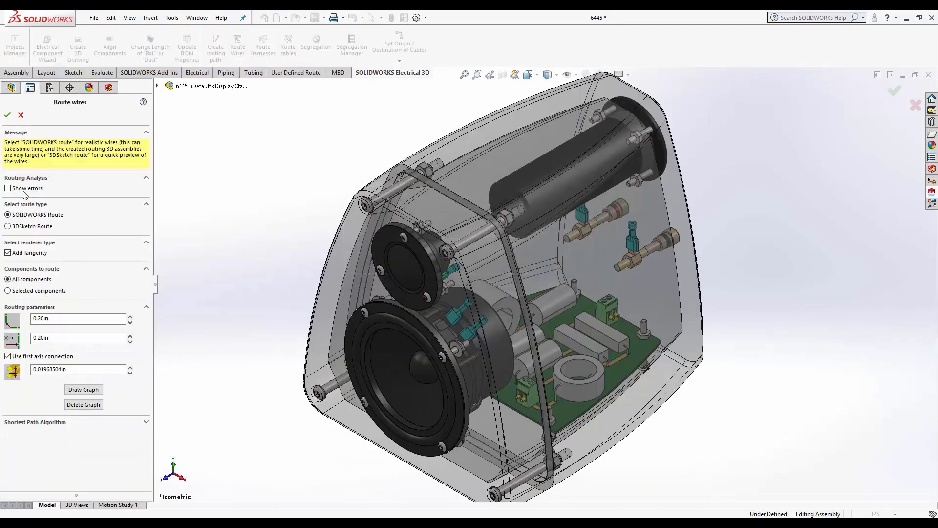
click(73, 318)
click(8, 115)
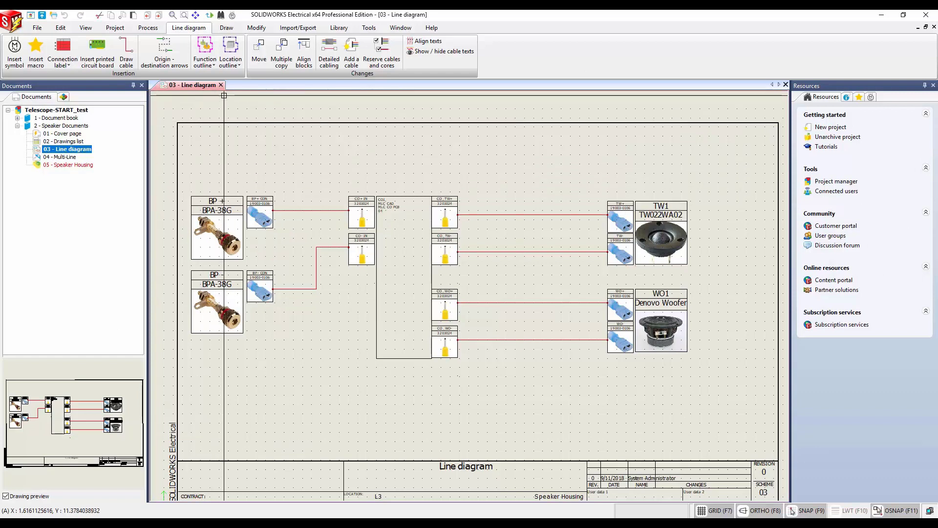
Close the Line diagram and open the 03 - 4200-0029 schematic.
click(221, 85)
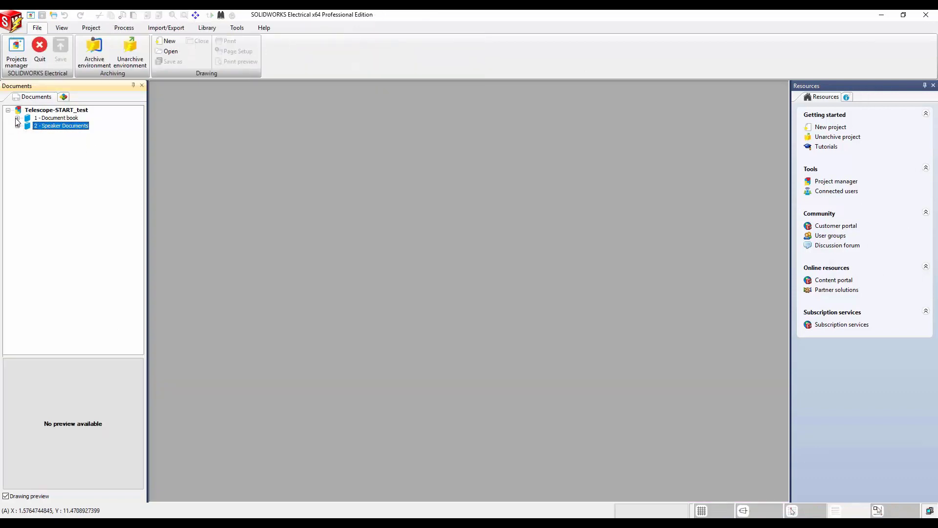
click(17, 118)
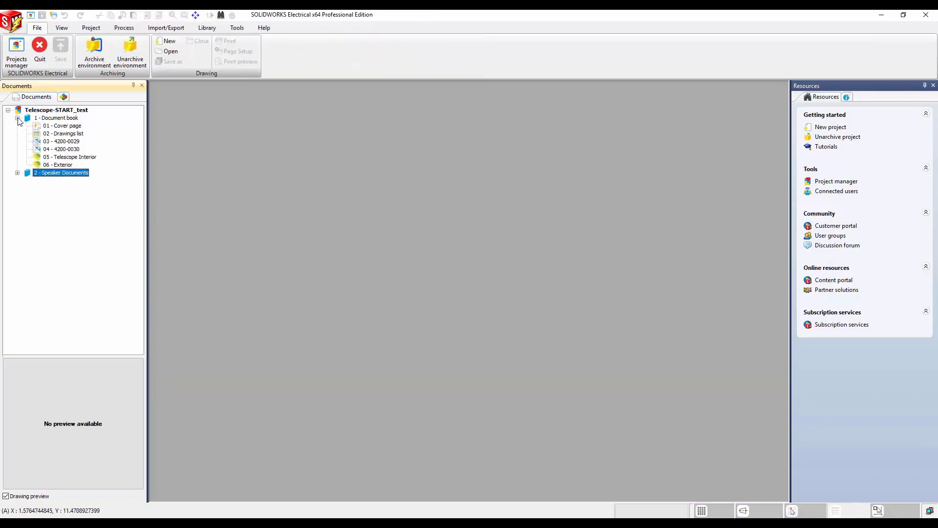
double_click(61, 140)
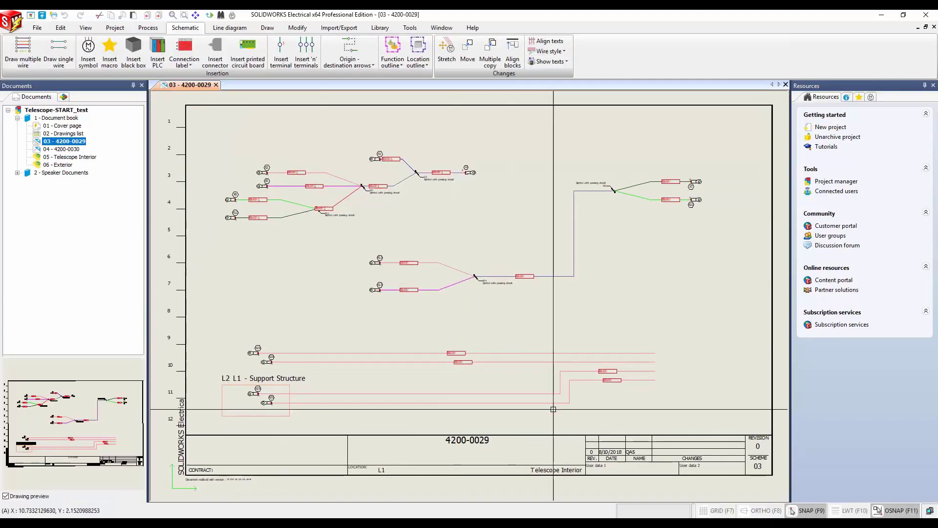
scroll(553, 408, up, 5)
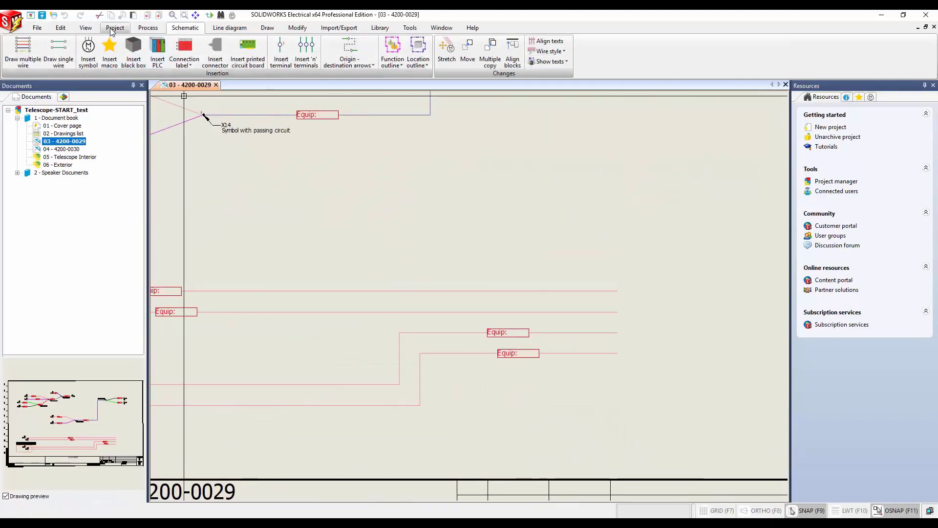
Open the project's dynamic connector configuration and view its Shape settings.
click(115, 28)
click(75, 59)
click(99, 136)
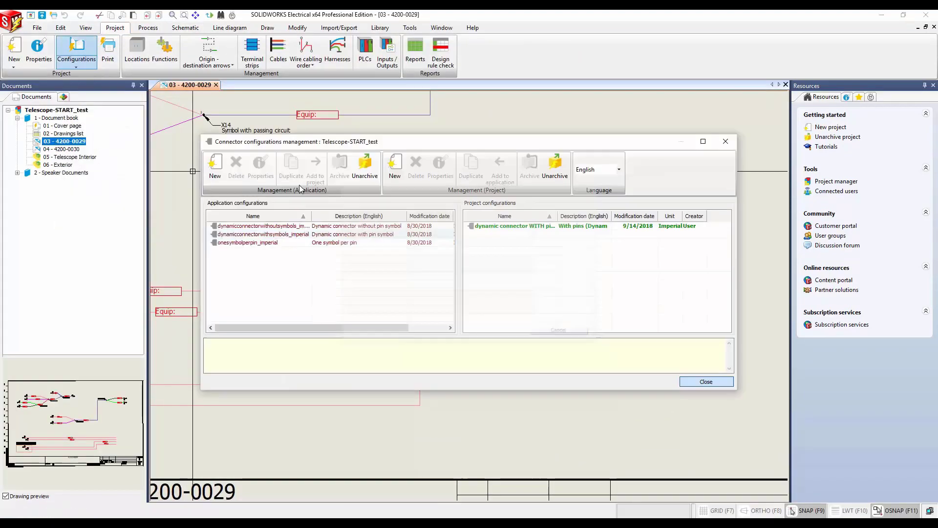
click(497, 227)
click(438, 168)
click(317, 128)
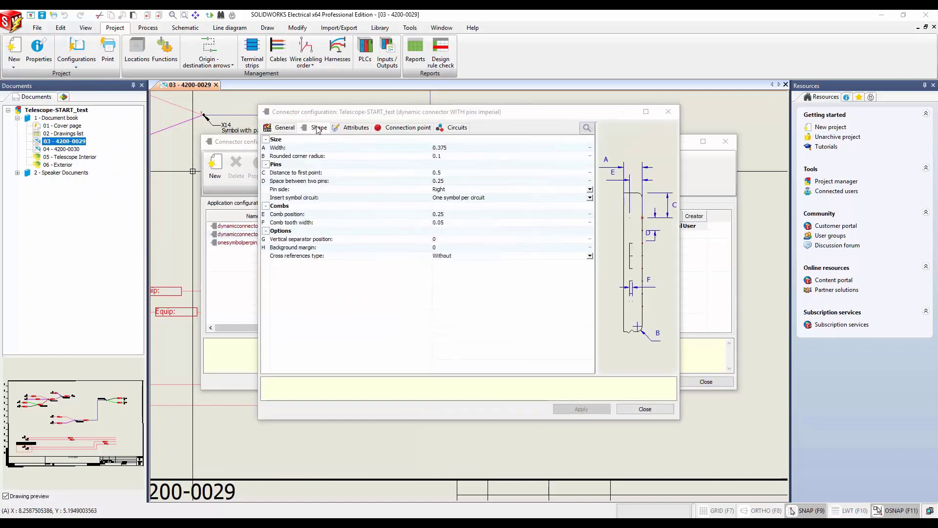
Set the connector's rounded corner radius to 0.01, then apply and close.
click(451, 173)
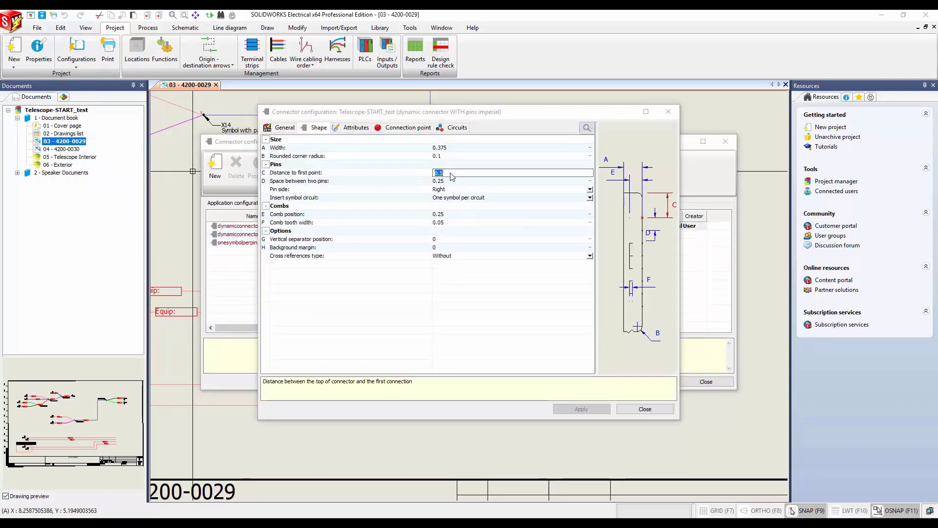
click(448, 156)
text(.25)
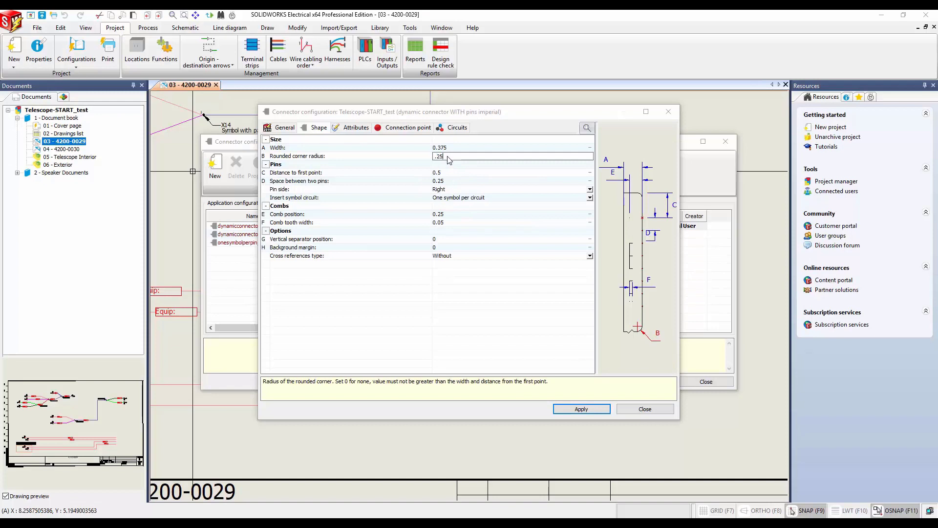
key(Return)
click(448, 157)
text(.)
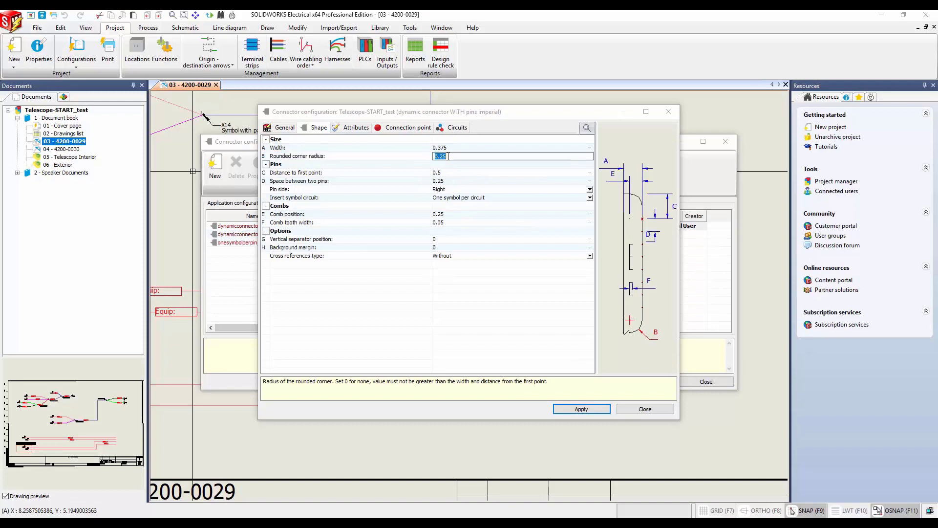
text(01)
key(Return)
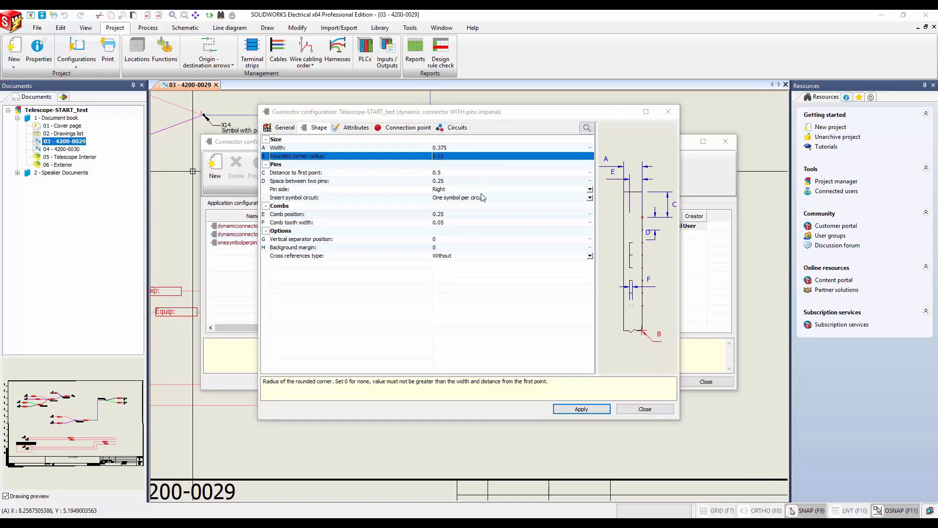
click(581, 408)
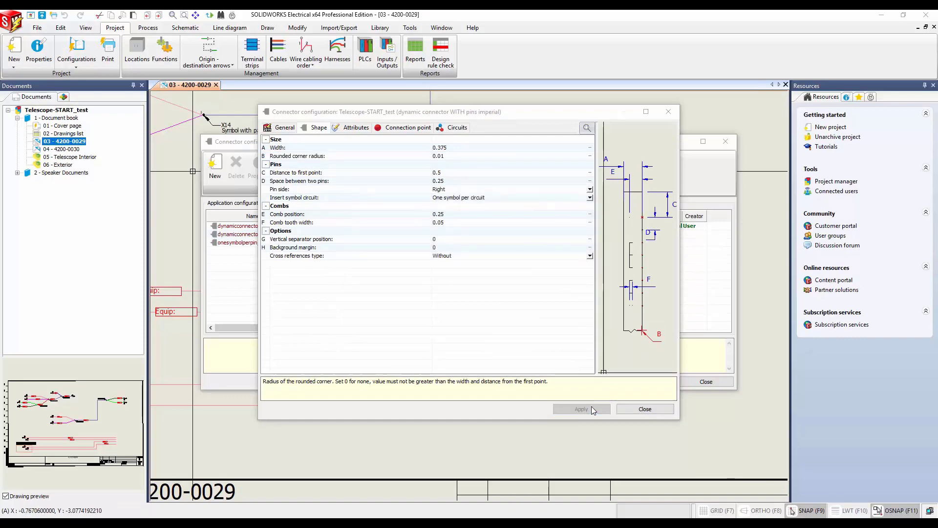
click(643, 407)
click(705, 381)
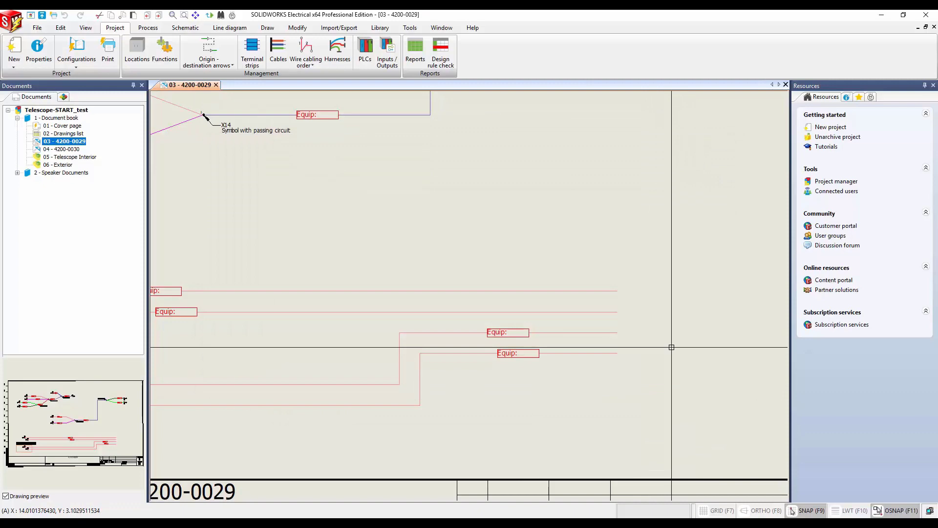
Create a new connector using the Wago part found by filtering Reference 232.
click(185, 28)
click(216, 53)
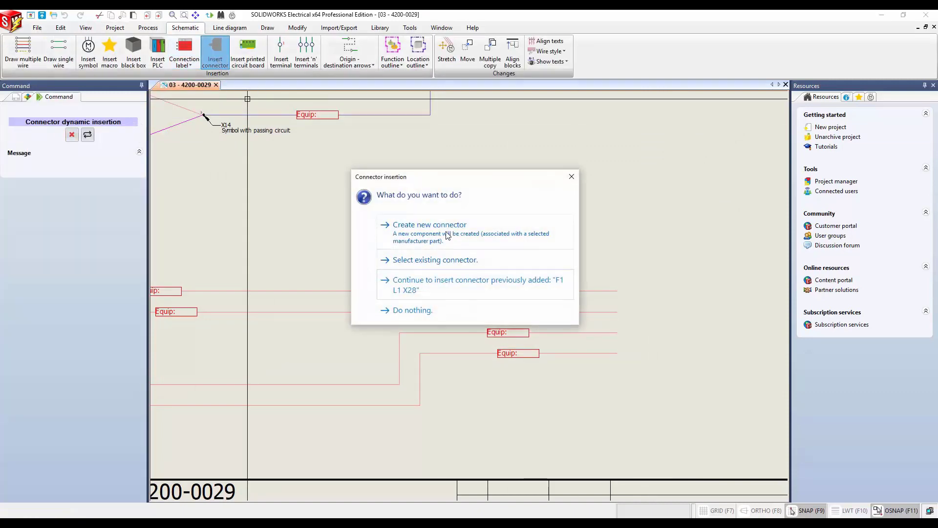
click(430, 224)
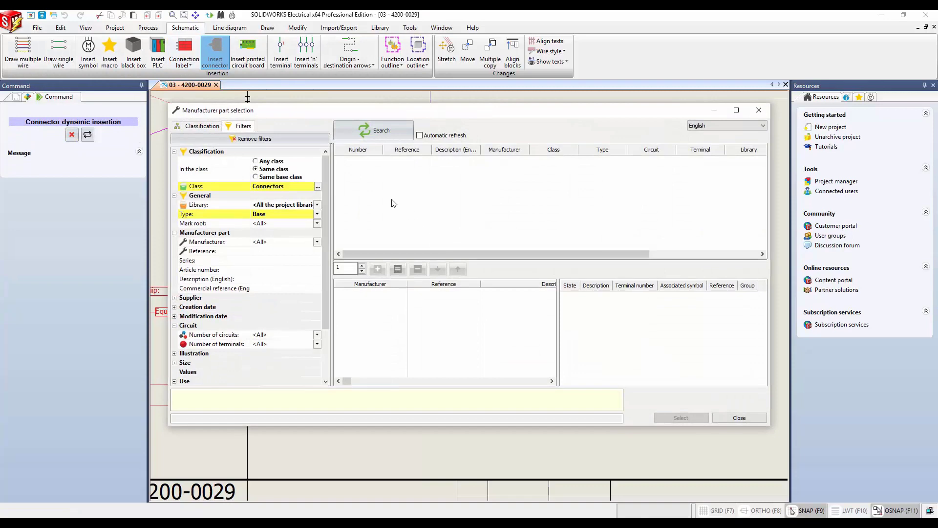
click(274, 250)
text(232)
key(Return)
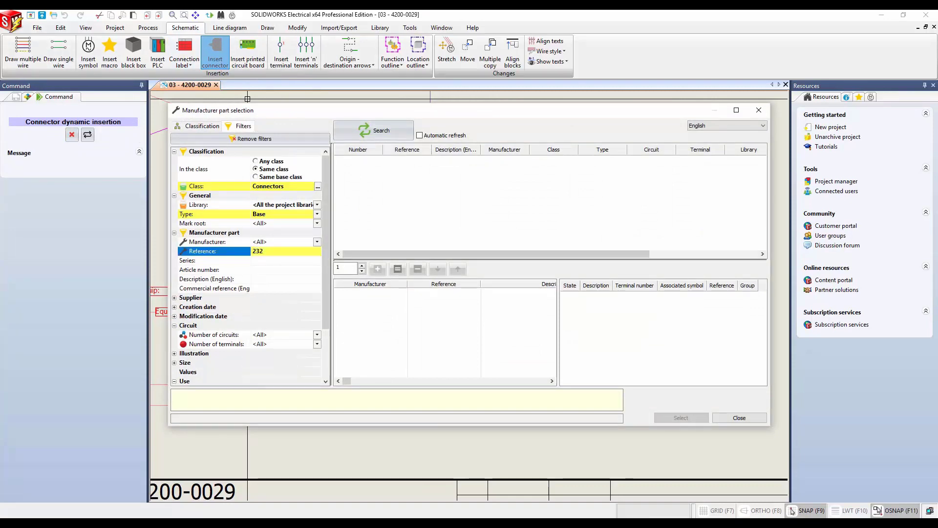
click(351, 136)
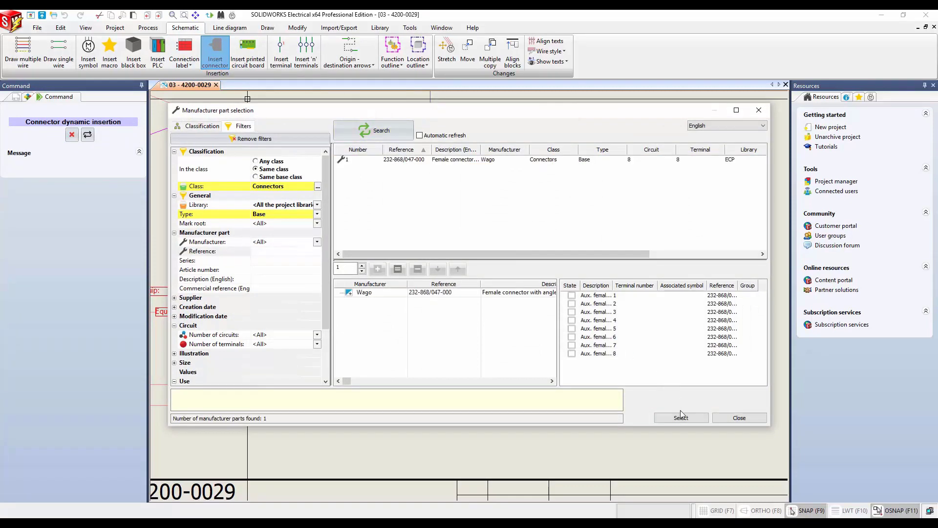
click(680, 417)
click(663, 415)
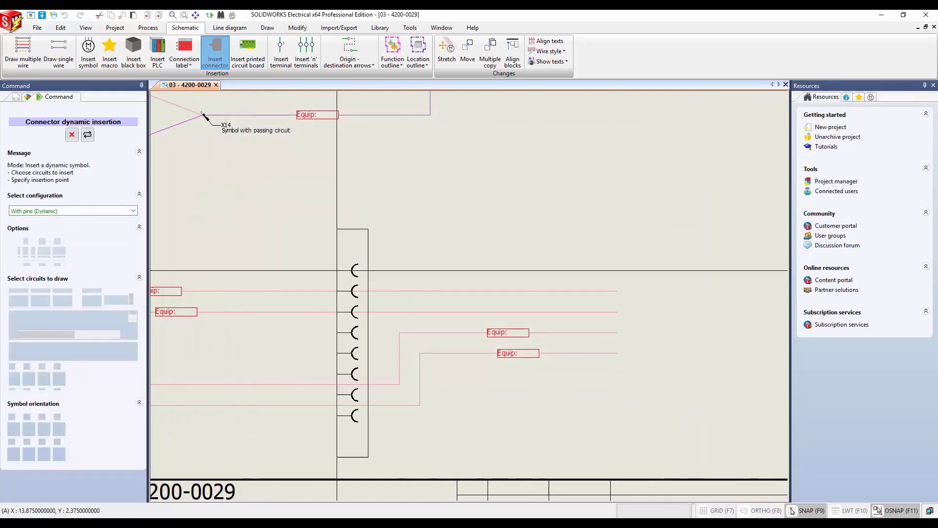
Place X29 on drawing 4200-0029 with pins 1–3 and 8, excluding pins 4–7.
click(74, 211)
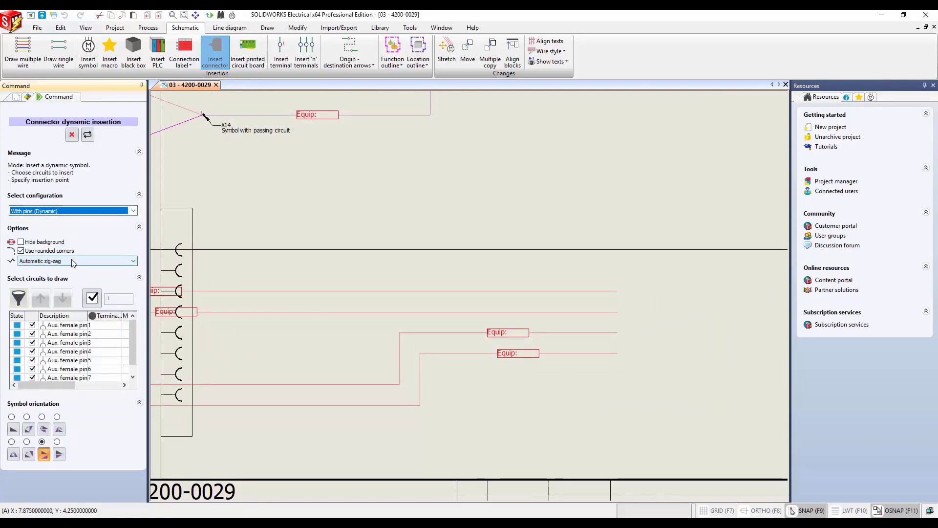
click(60, 352)
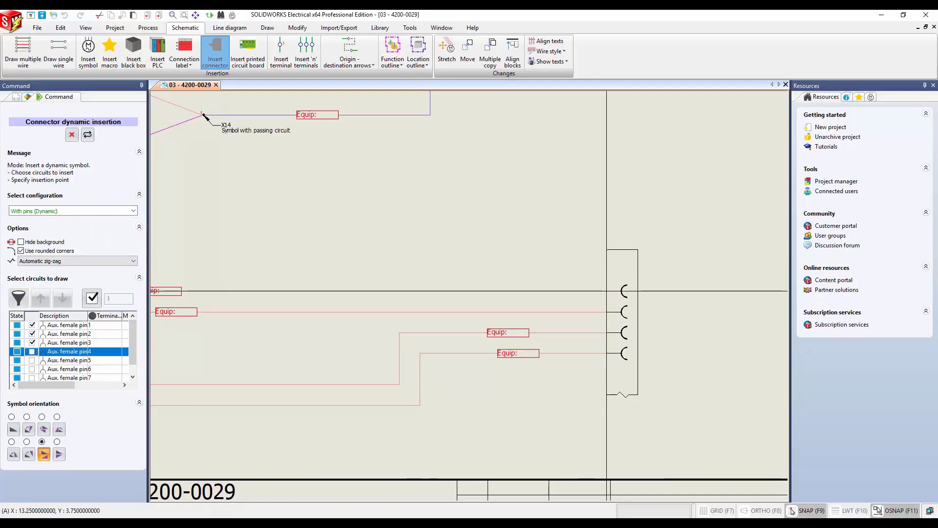
click(622, 250)
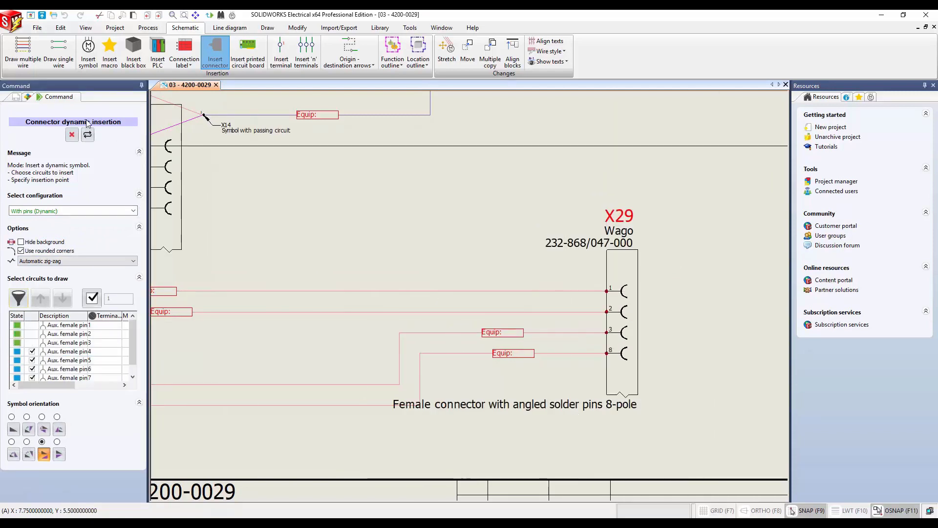
click(72, 134)
Open drawing 04 - 4200-0030 and place X29's remaining pins 4–7 there.
double_click(65, 149)
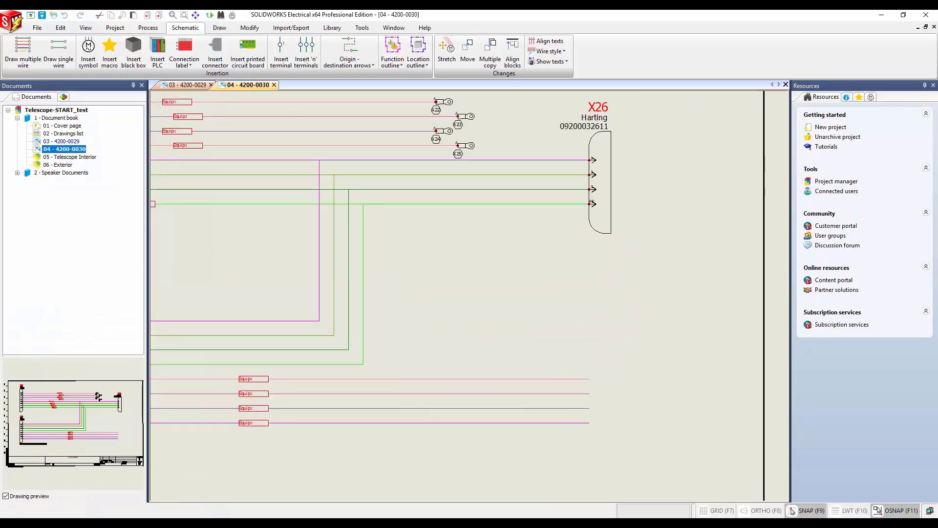
click(214, 55)
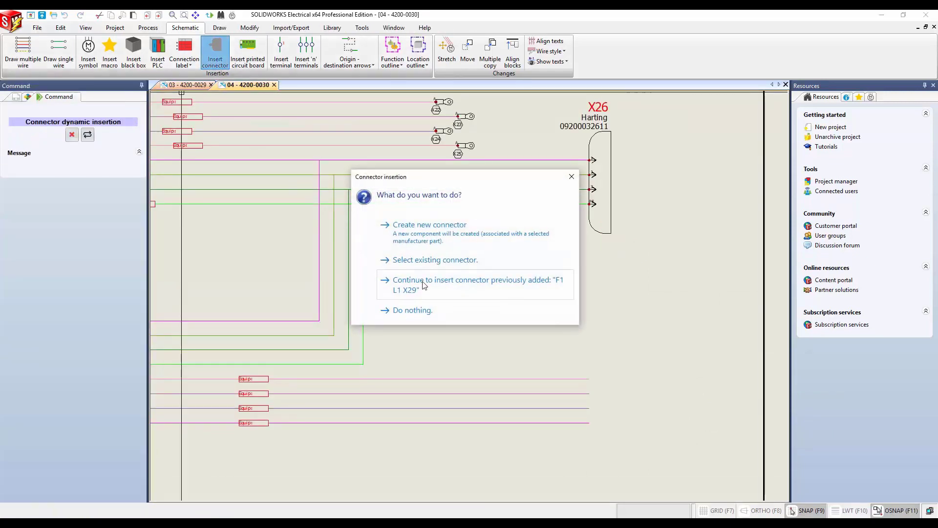
click(448, 285)
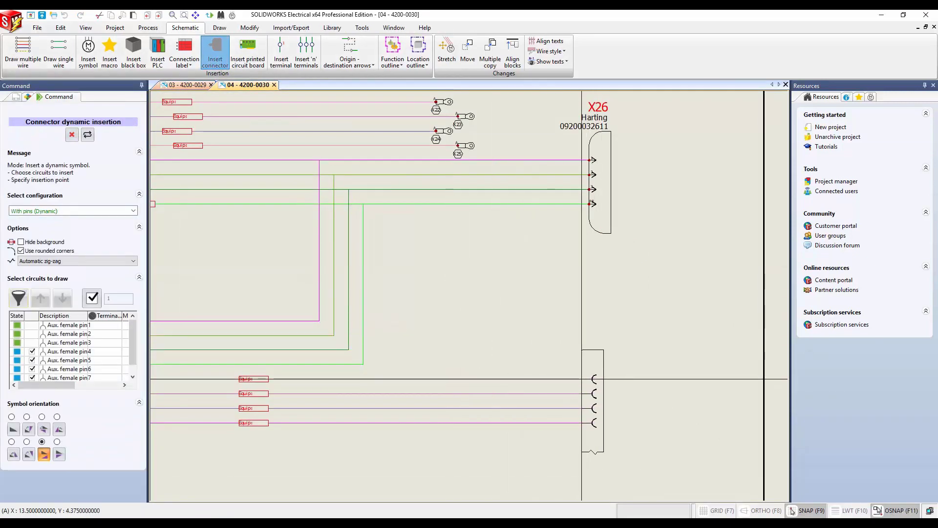
click(593, 378)
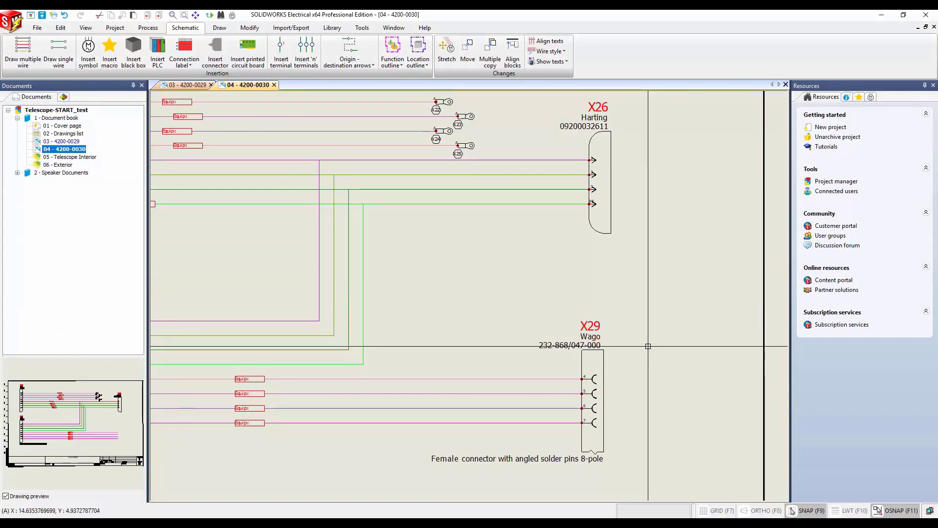
Return to drawing 03 - 4200-0029 and window-select the X1–X12 circuit.
click(188, 85)
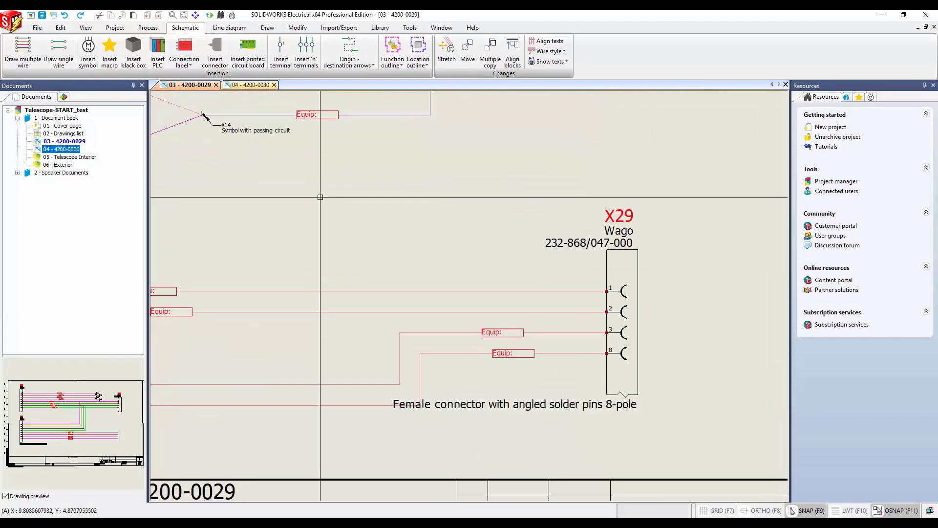
middle_drag(513, 221, 449, 306)
scroll(448, 307, down, 2)
scroll(469, 293, down, 2)
scroll(498, 323, down, 2)
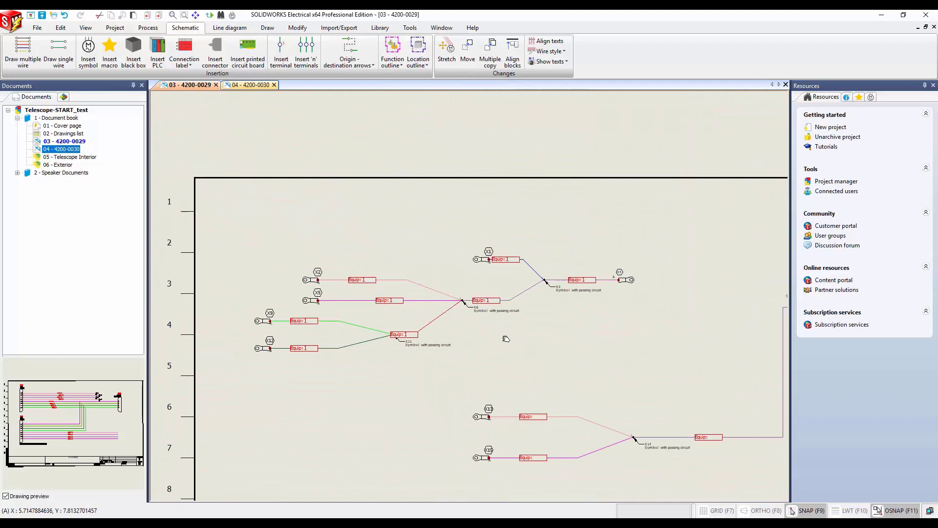
scroll(514, 340, up, 1)
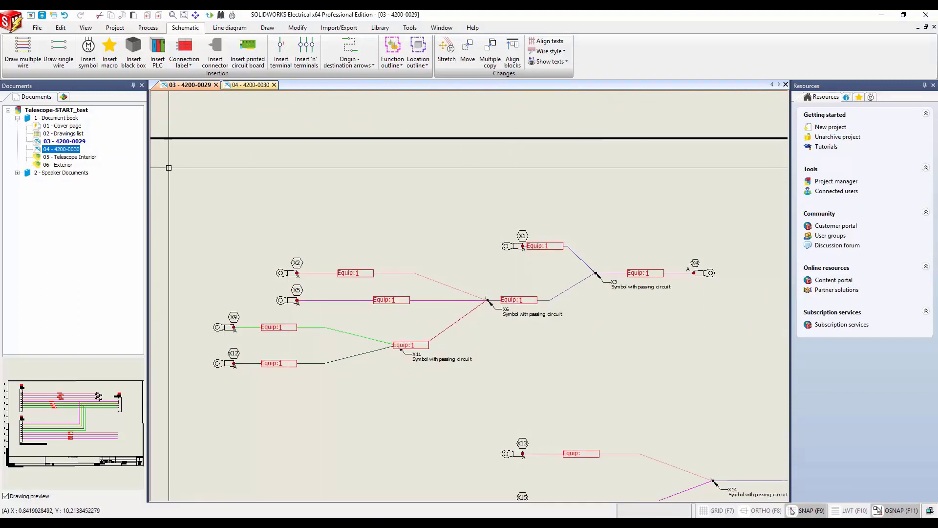
drag(645, 366, 152, 133)
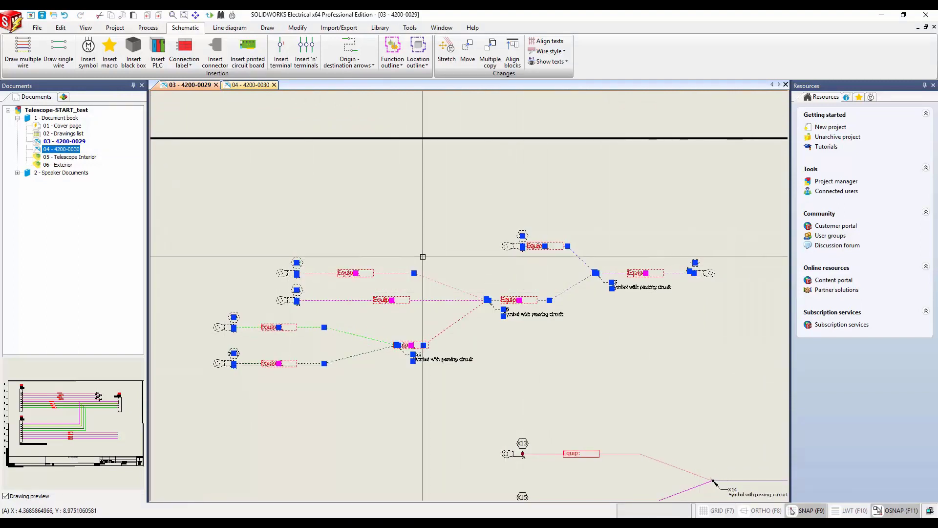
Add the selected circuit elements to harness H1 and end the command.
right_click(430, 279)
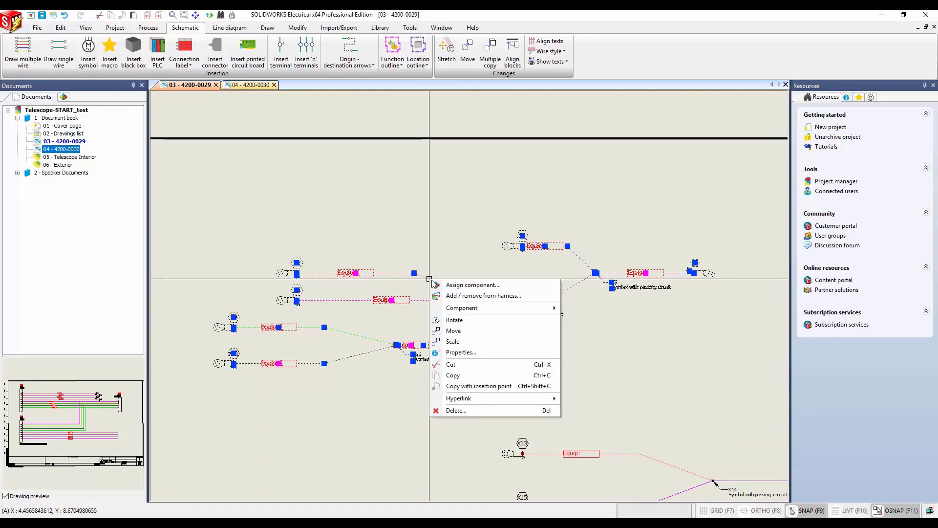
click(479, 295)
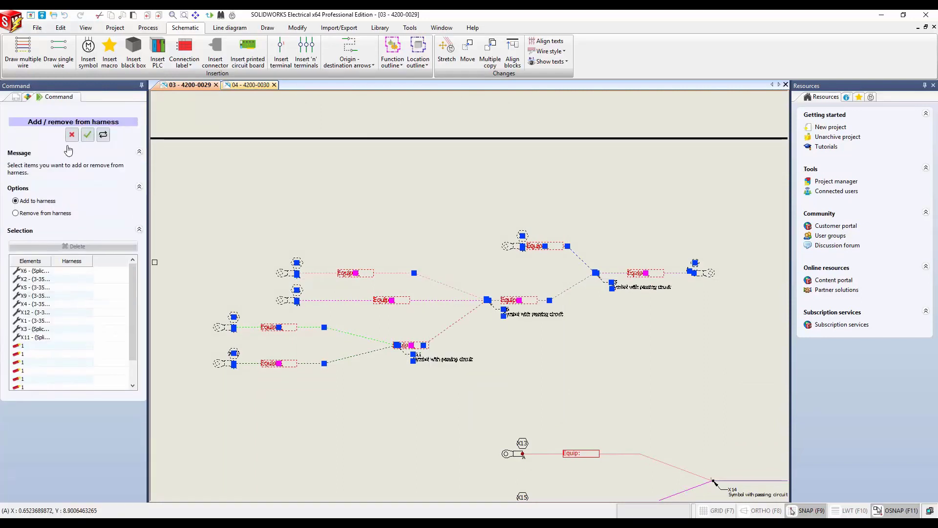
click(88, 136)
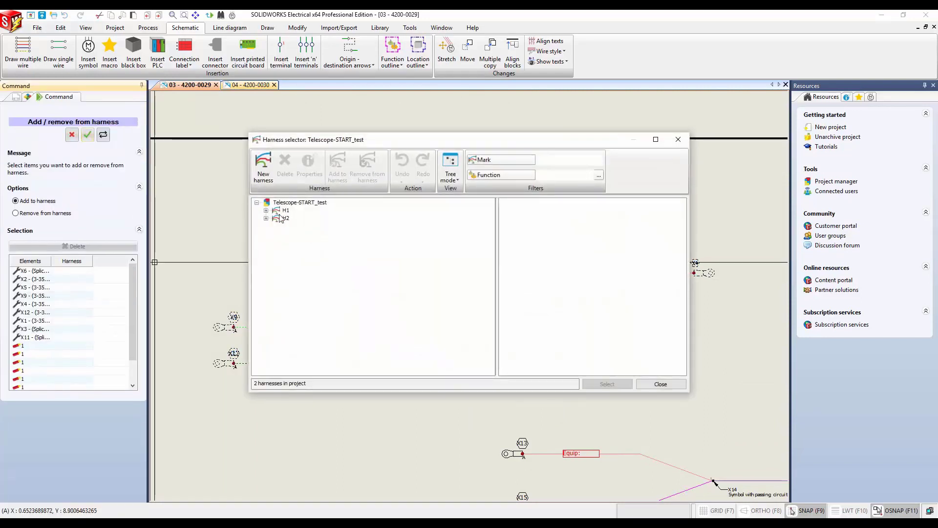
click(285, 211)
click(607, 384)
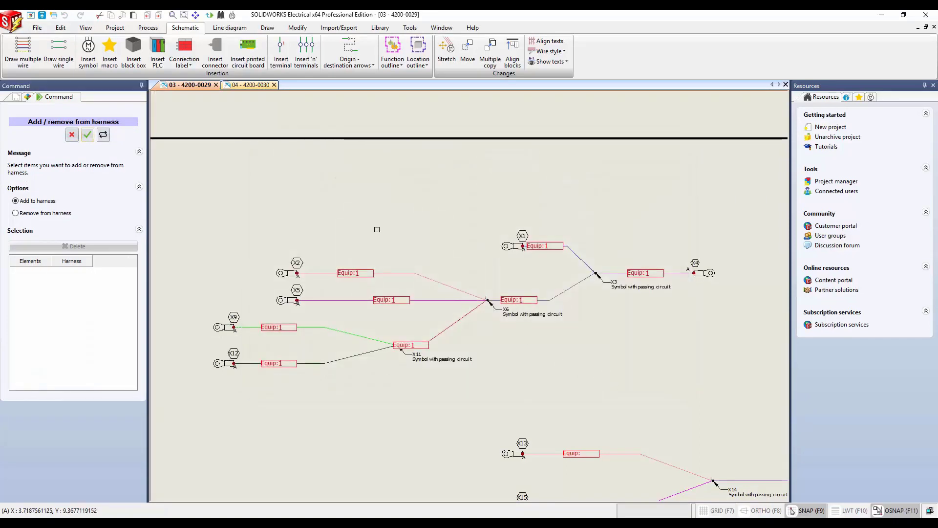
key(Escape)
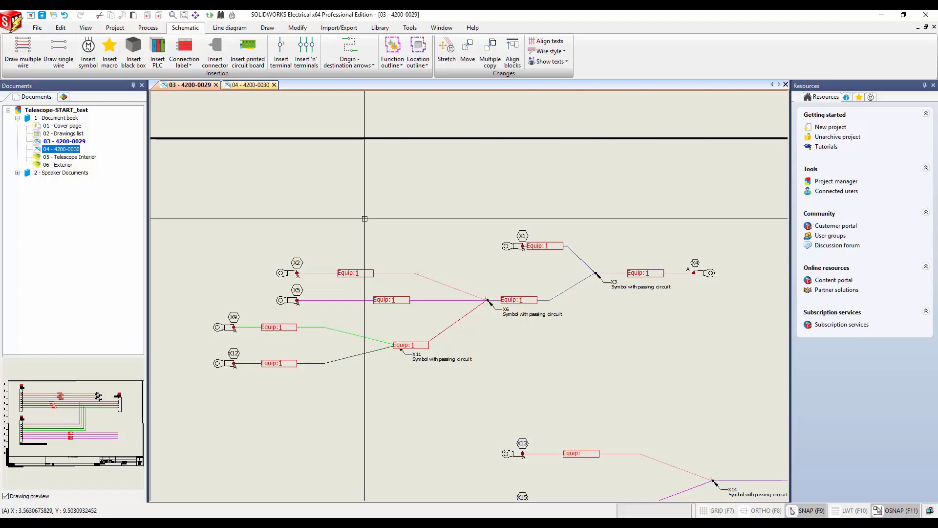
key(alt+Tab)
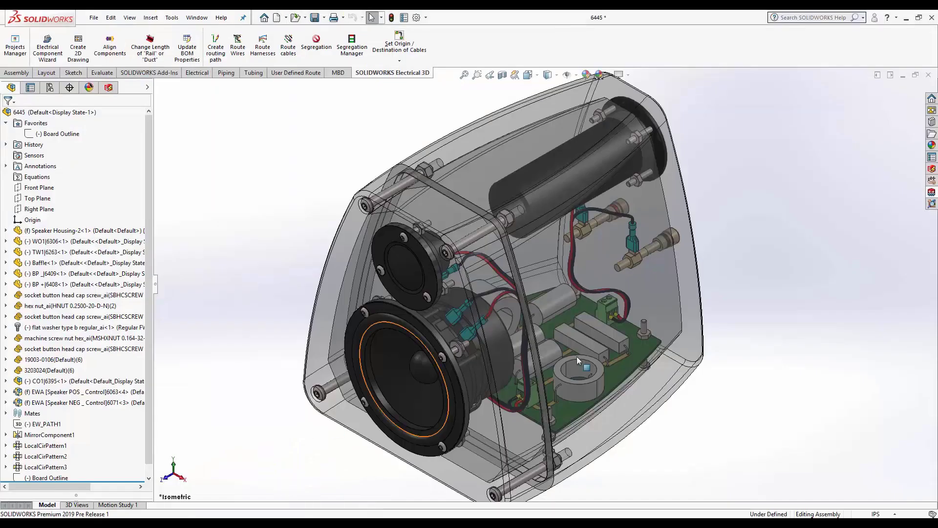
Open the 05 Telescope Interior assembly from the project's Document book.
click(932, 144)
click(883, 130)
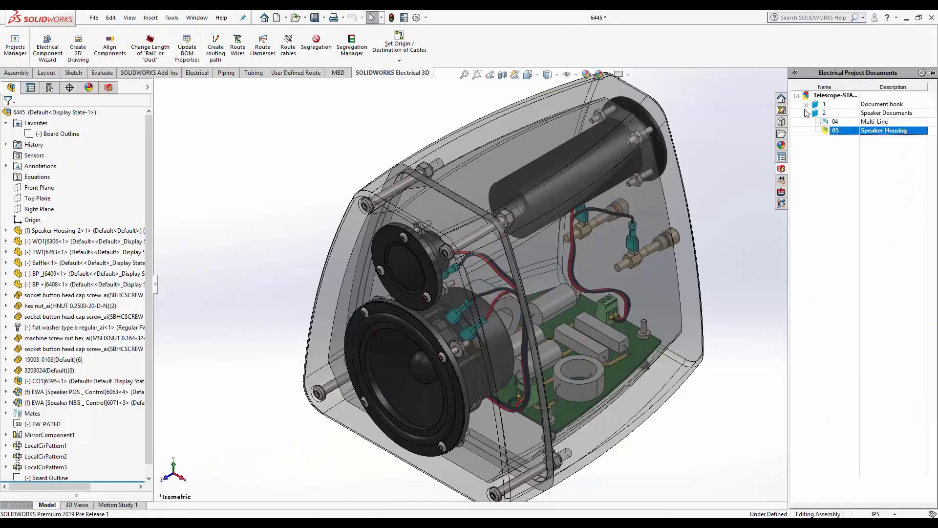
click(806, 109)
double_click(843, 148)
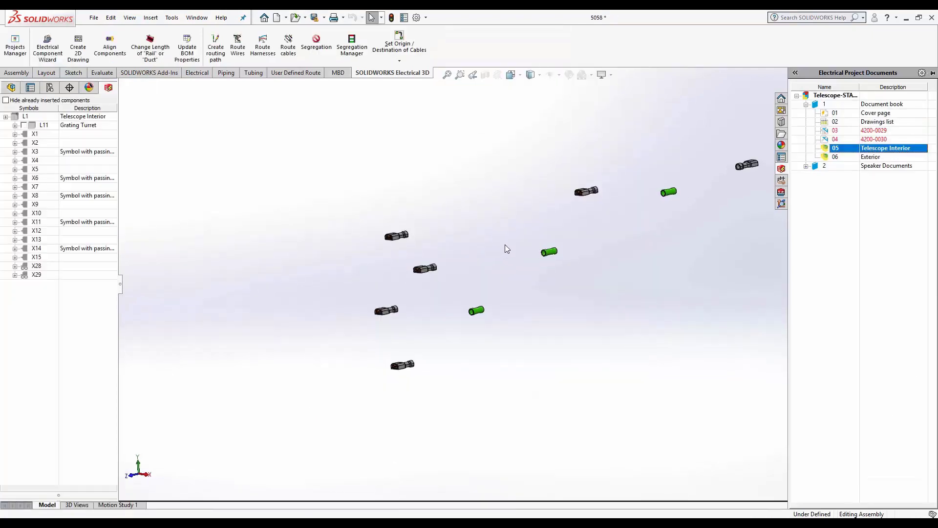
Start Route Harnesses for the connectors and confirm it.
middle_drag(504, 244, 645, 248)
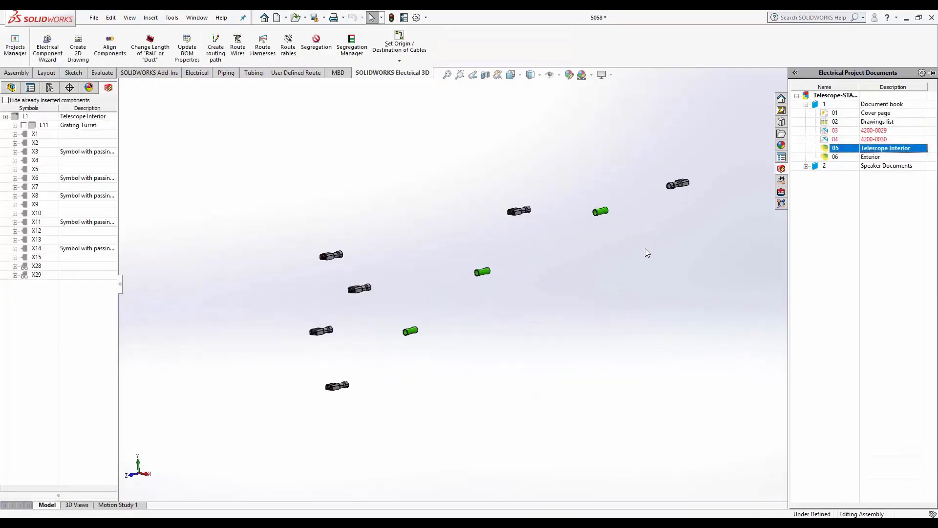
click(262, 47)
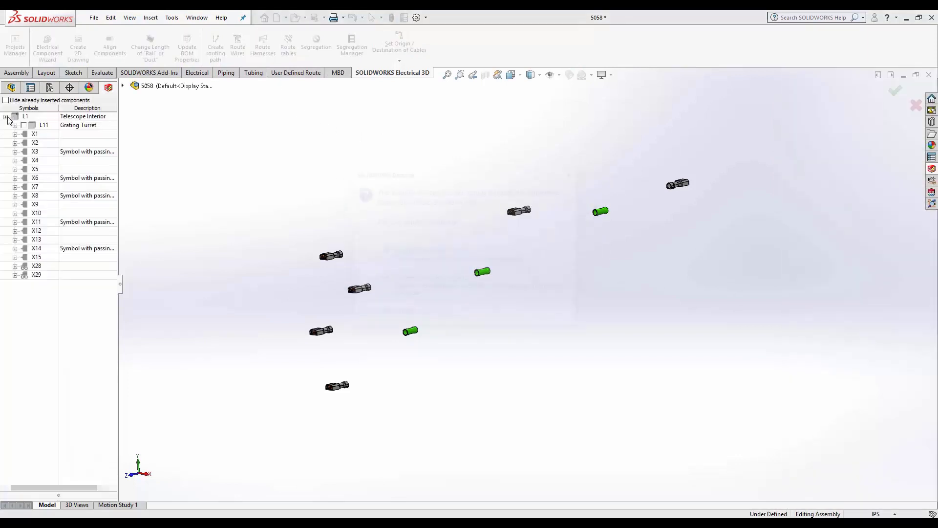
click(450, 274)
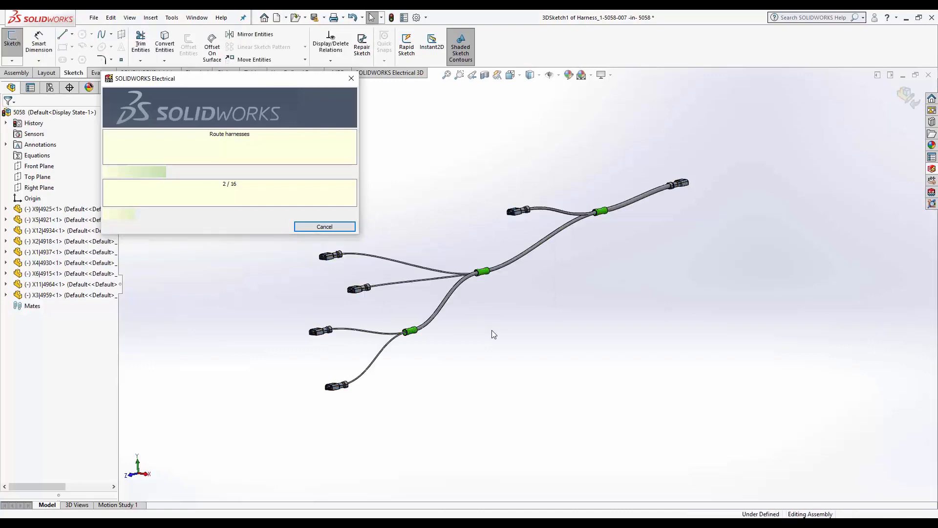
scroll(652, 202, down, 5)
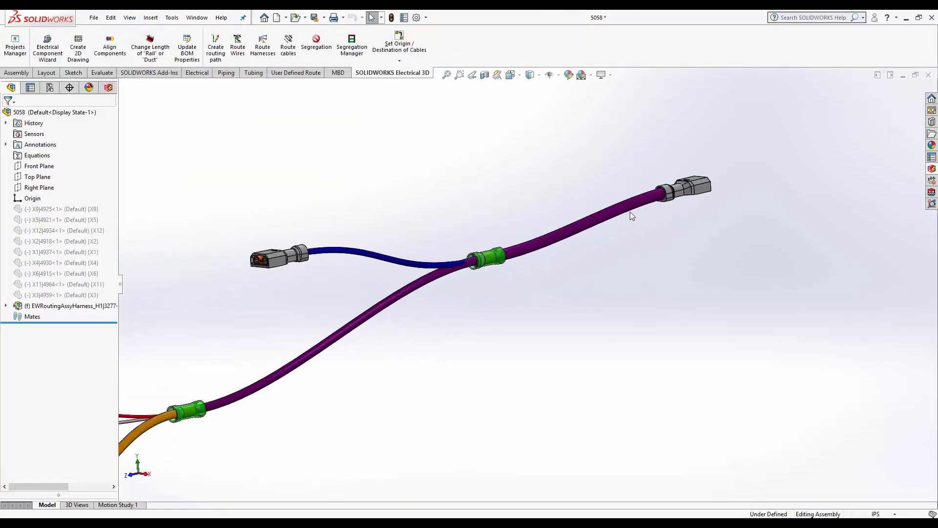
scroll(630, 212, down, 5)
Edit the cable route and add a fixed-length covering to its spline segment.
right_click(514, 254)
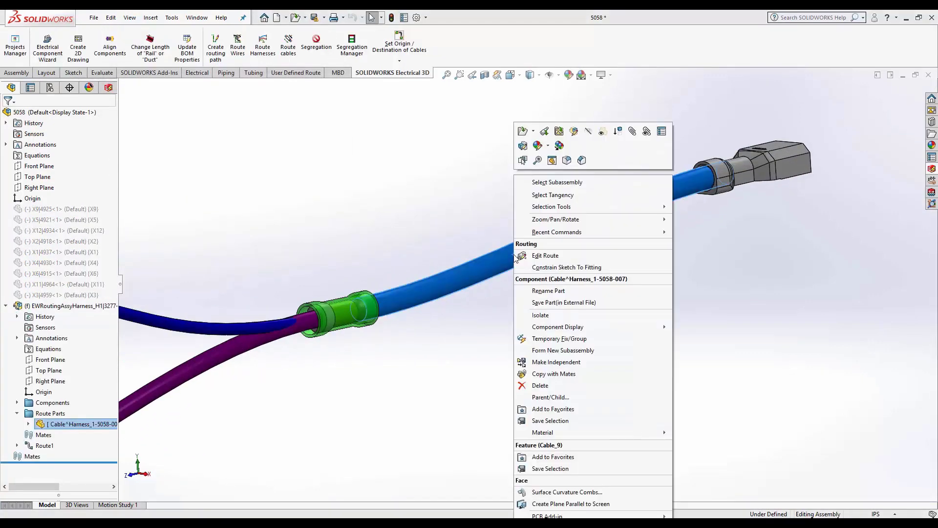
click(544, 255)
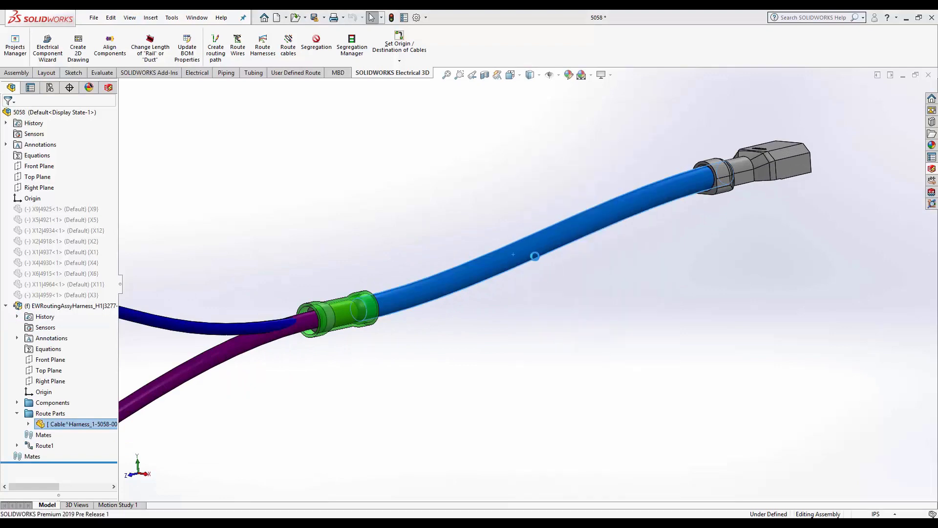
click(486, 266)
right_click(486, 266)
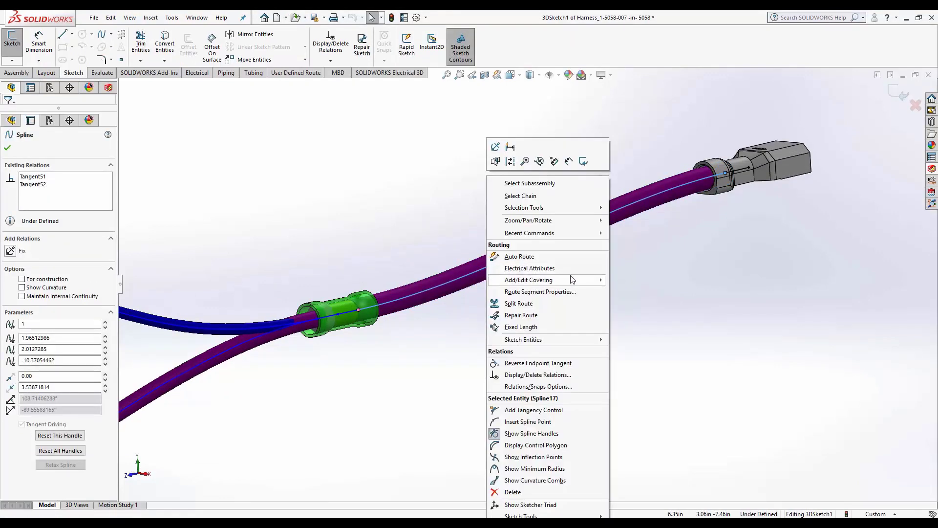
mouse_move(528, 279)
click(632, 287)
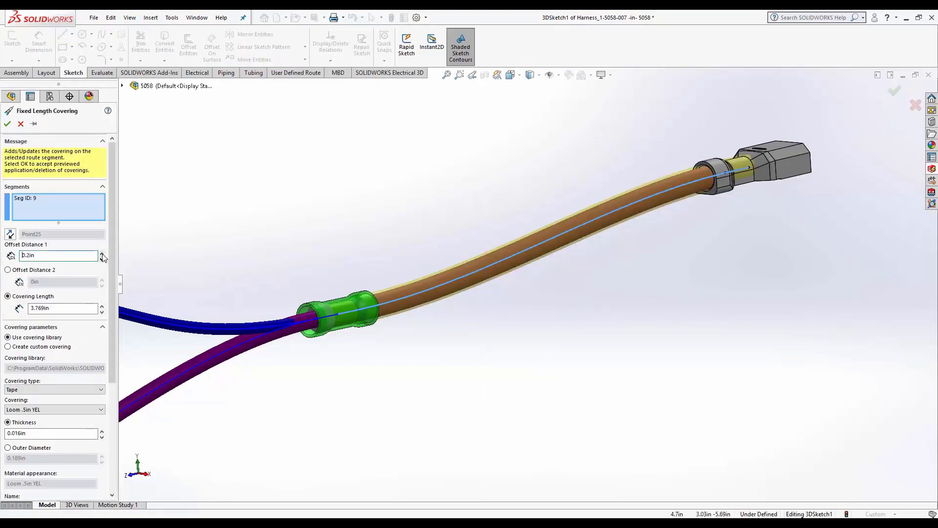
Set the tape covering length to 0.769in and accept the default name.
click(102, 252)
click(103, 253)
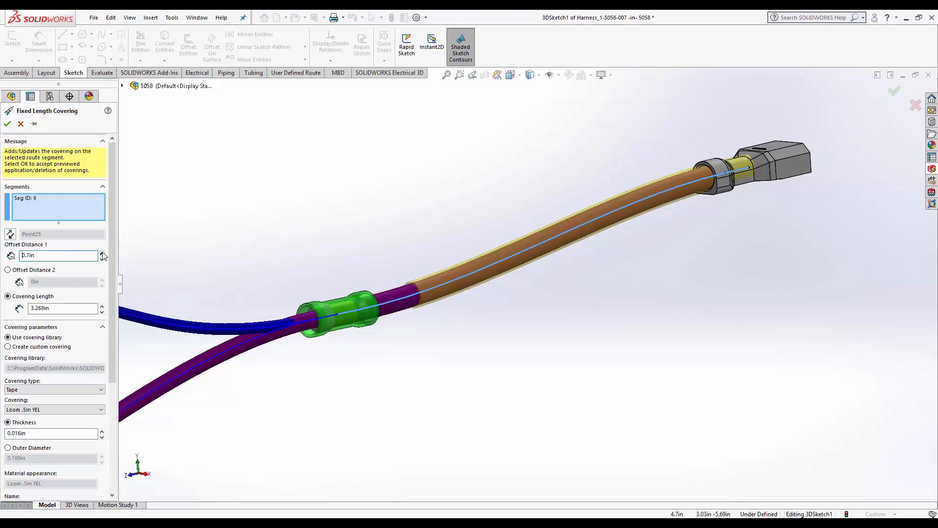
click(102, 310)
click(103, 312)
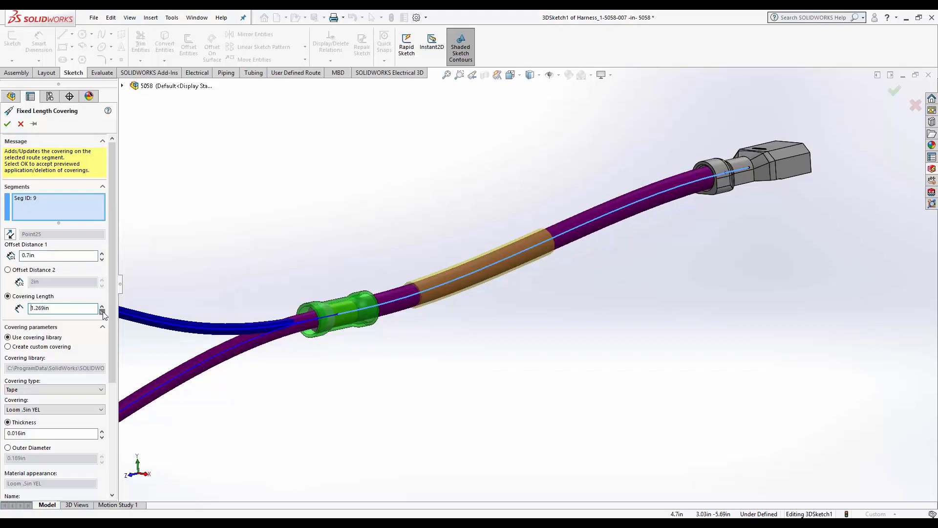
click(103, 311)
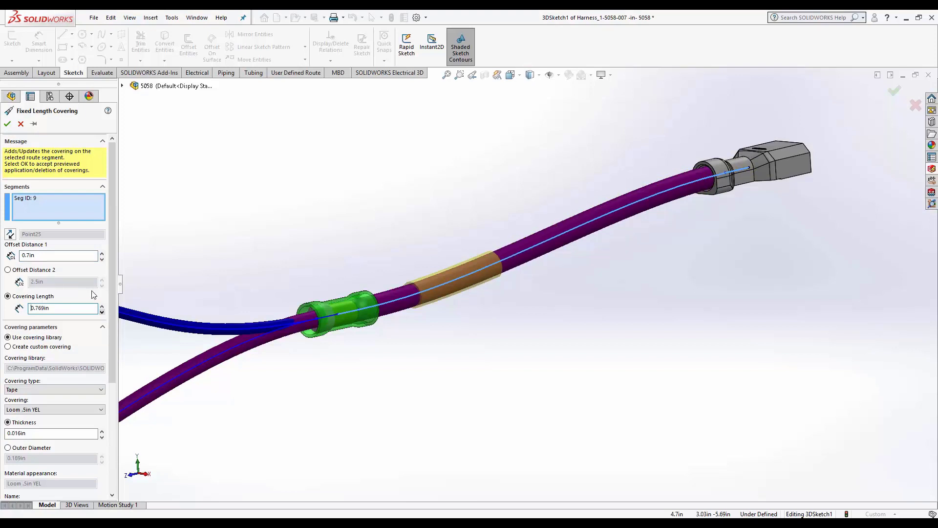
click(7, 123)
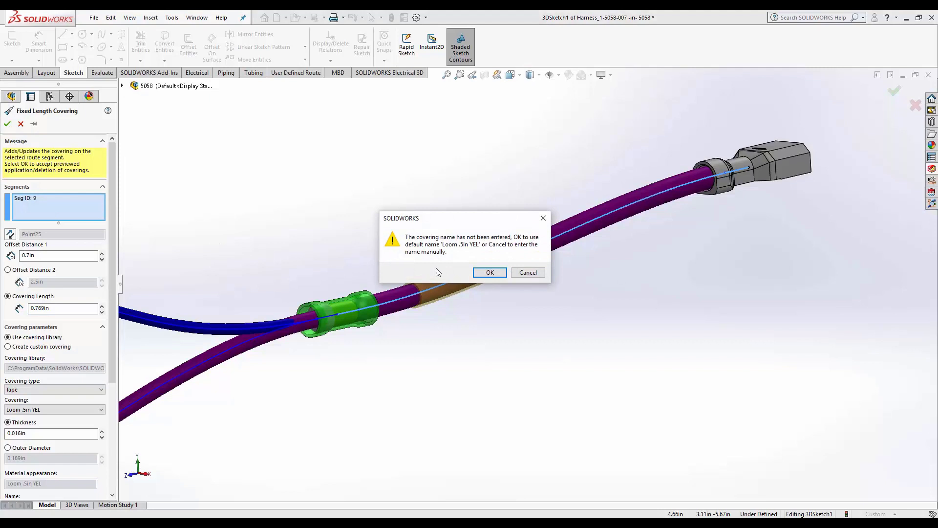
click(489, 273)
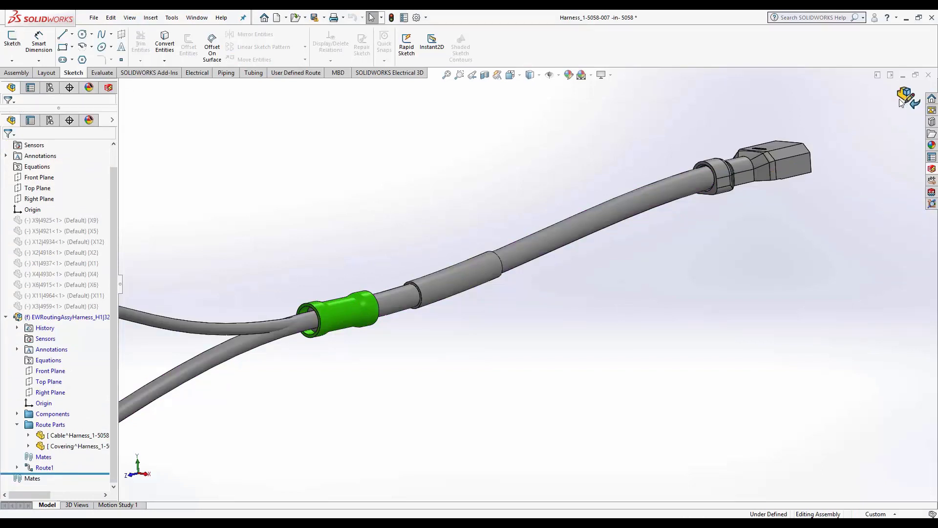
Inspect the whole harness, then close the routing assembly with Save All.
click(5, 317)
scroll(504, 305, down, 3)
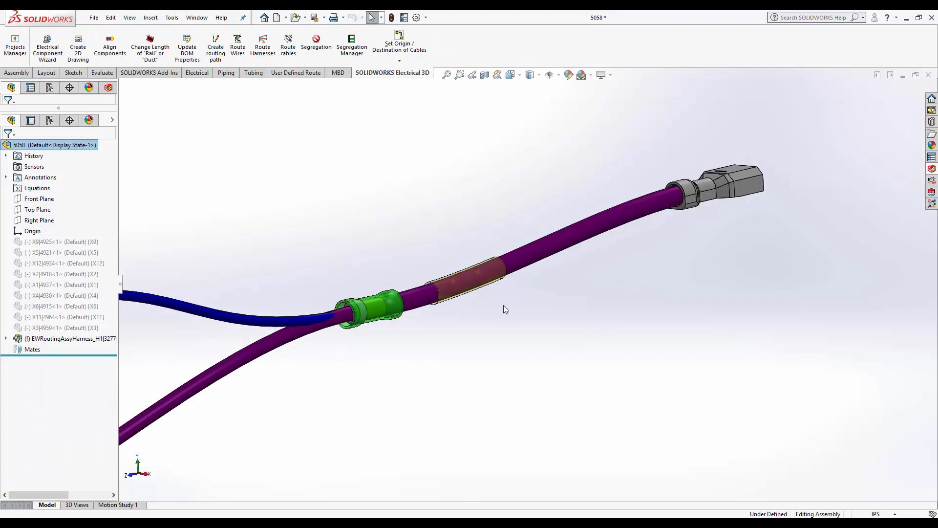
scroll(503, 305, down, 3)
scroll(461, 351, down, 2)
scroll(402, 380, down, 1)
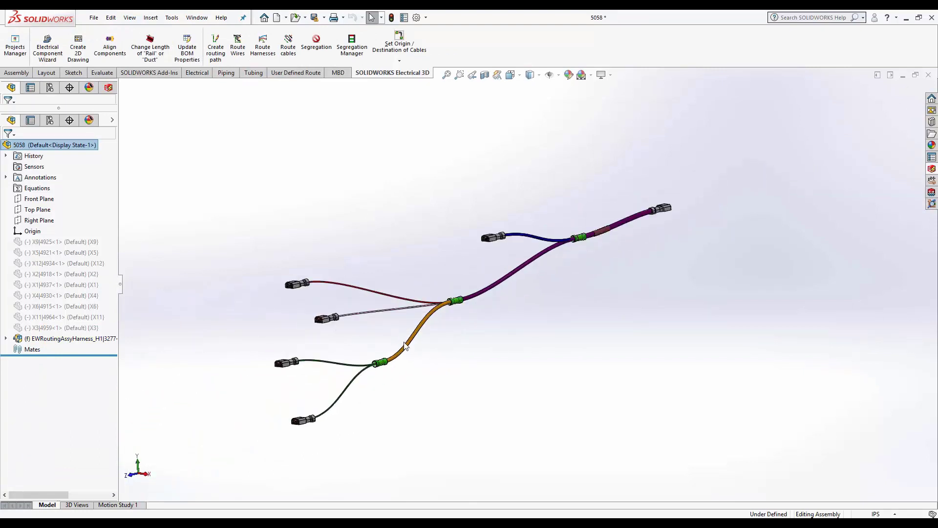
middle_drag(406, 347, 418, 339)
click(929, 76)
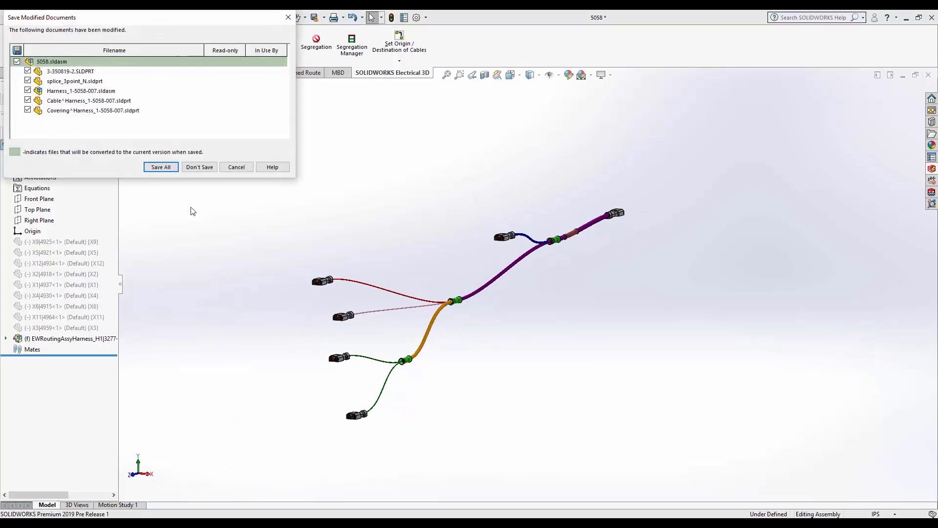
click(188, 210)
Open the 06 Exterior harness assembly and show its feature tree.
click(842, 157)
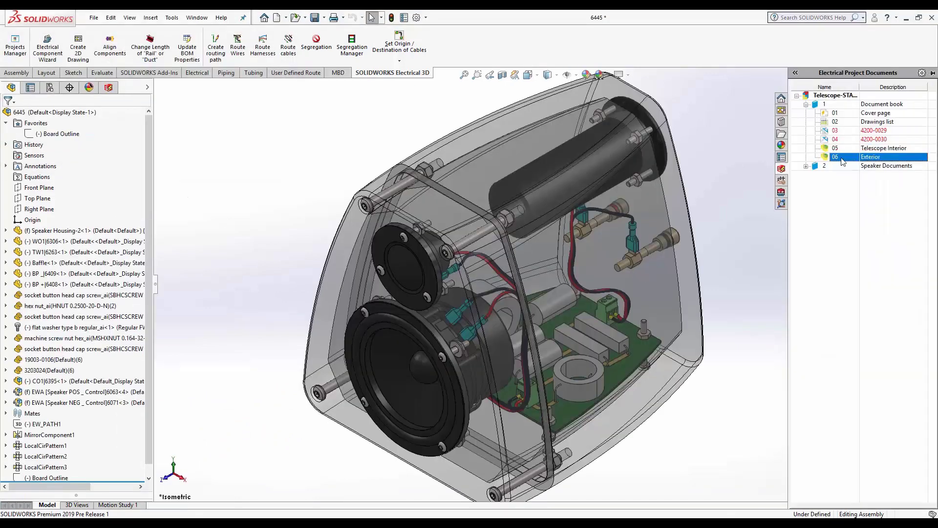
double_click(844, 157)
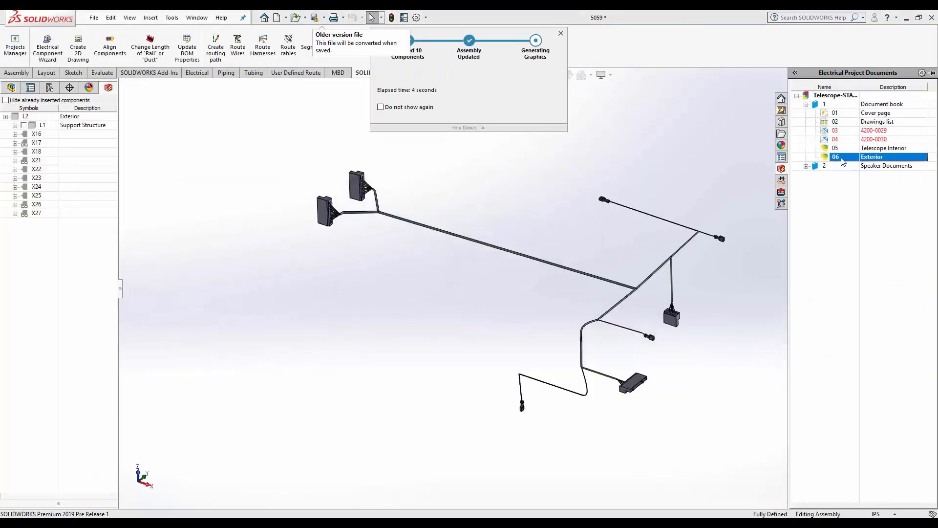
click(11, 87)
Flatten the harness route in Annotation style and begin its 2D drawing.
right_click(66, 294)
key(Escape)
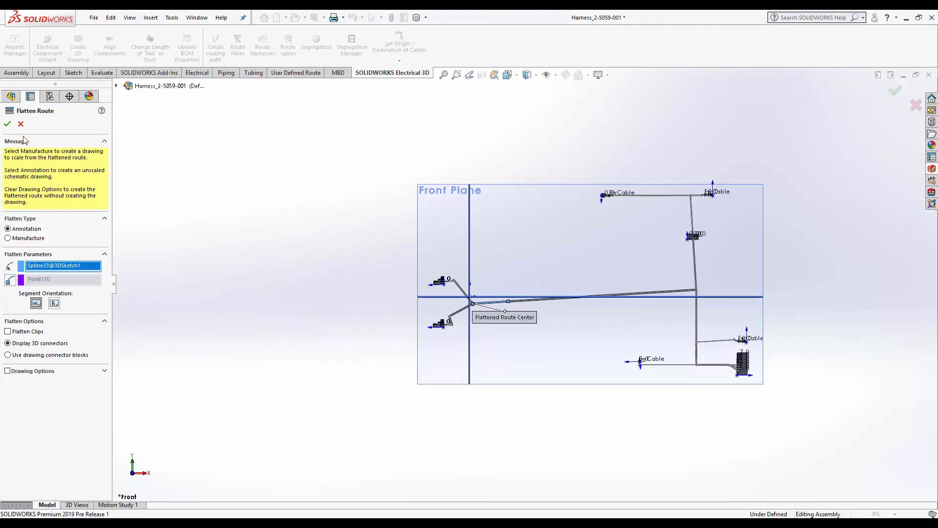
click(8, 124)
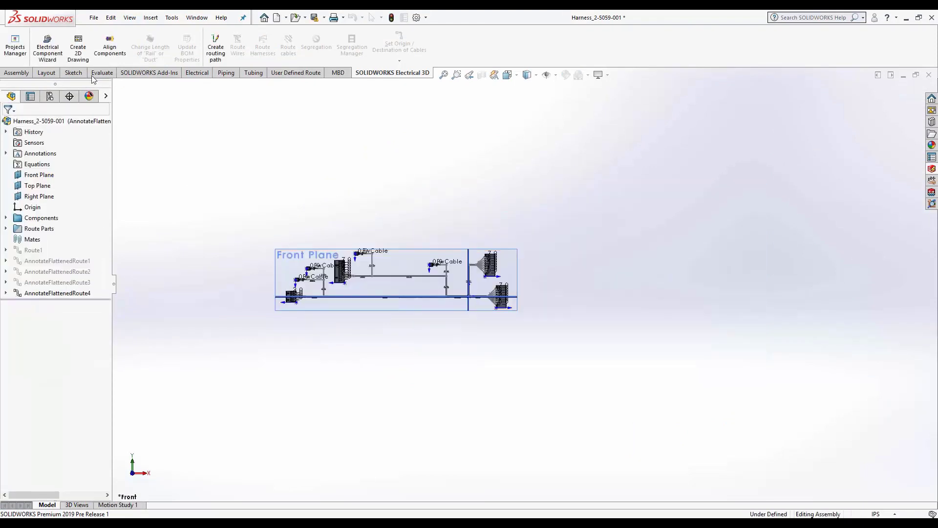
click(78, 47)
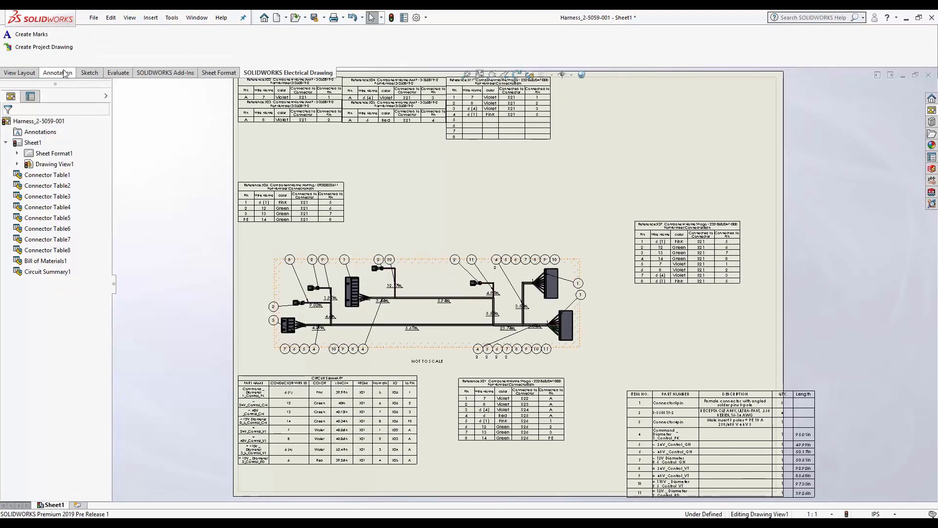
Add the flattened harness drawing to the project and preview document 07 H2.
click(43, 47)
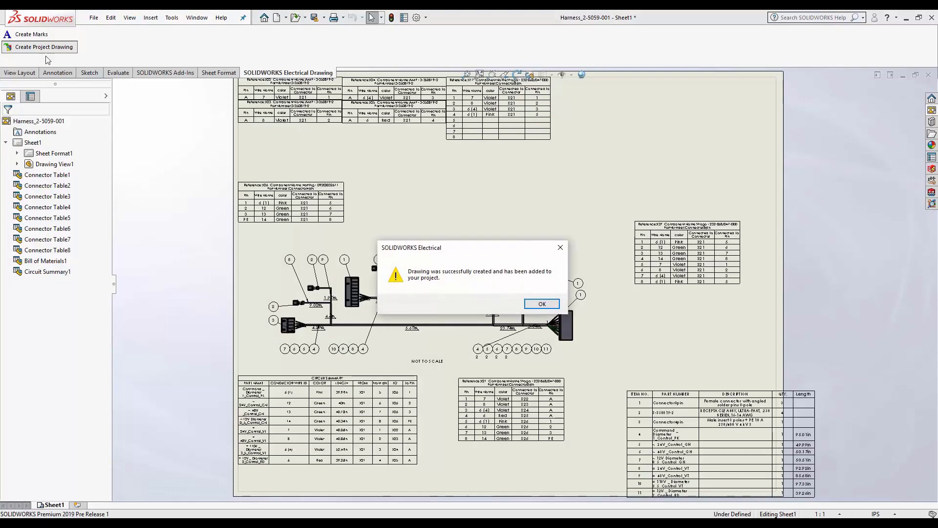
click(541, 305)
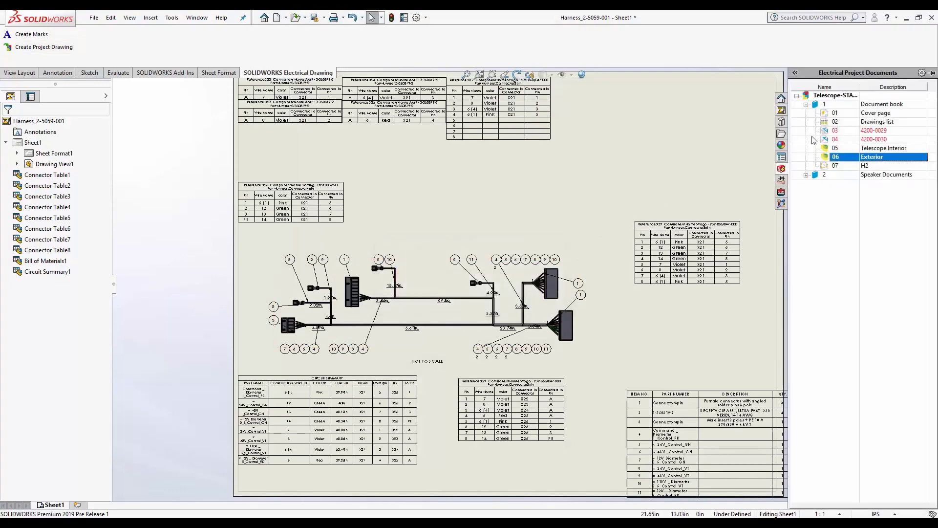
click(845, 167)
double_click(845, 166)
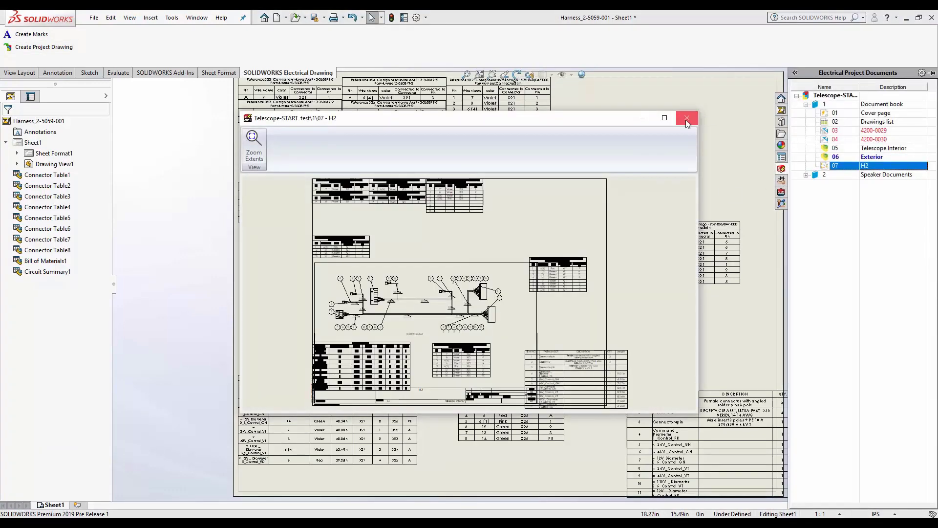
Close the harness drawing and flattened route, discarding their changes.
click(686, 119)
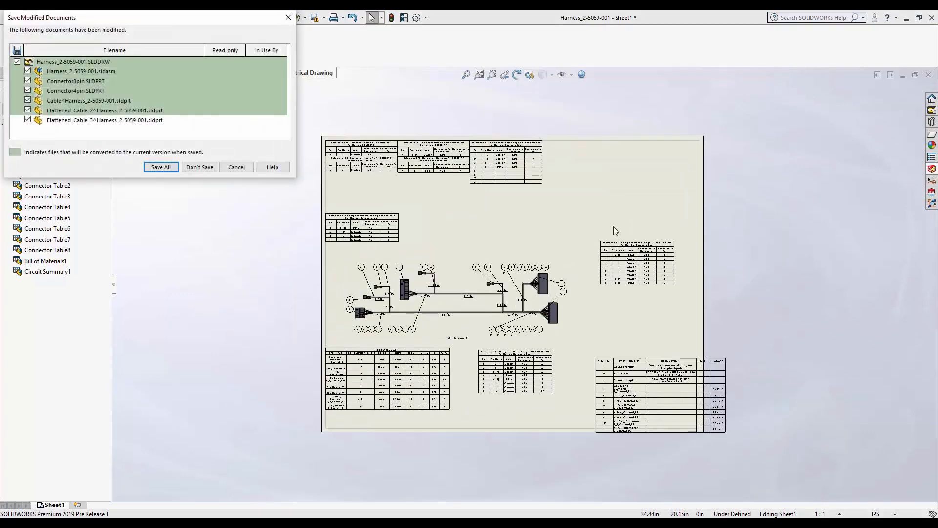
click(199, 167)
click(930, 74)
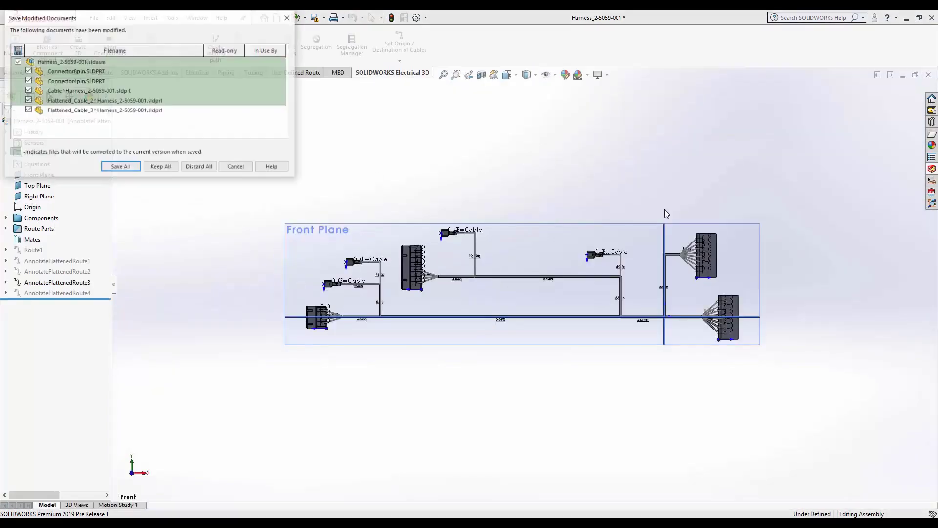
click(199, 168)
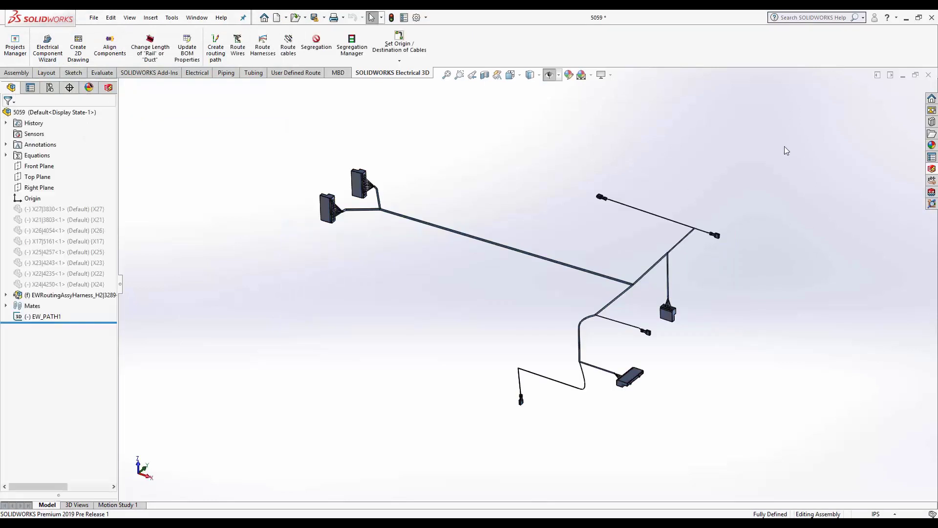
click(927, 74)
Close the Exterior harness assembly with Don't Save, then show Electrical's Project commands.
click(200, 168)
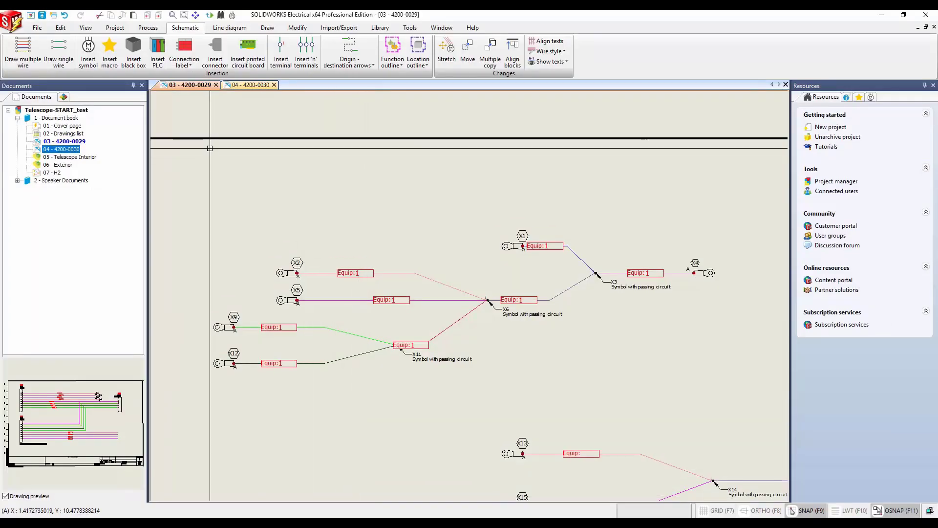
click(115, 28)
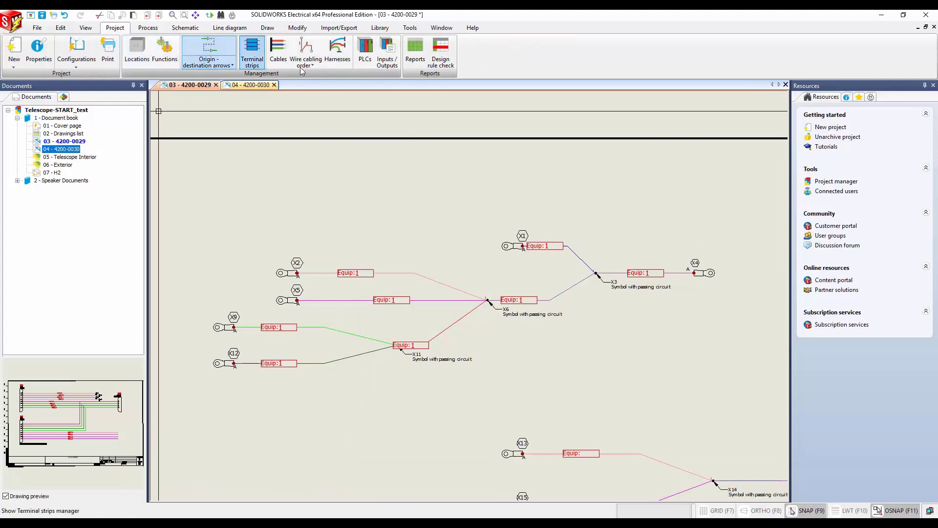
Generate the BOM report drawings from the Report manager, then close it.
click(415, 52)
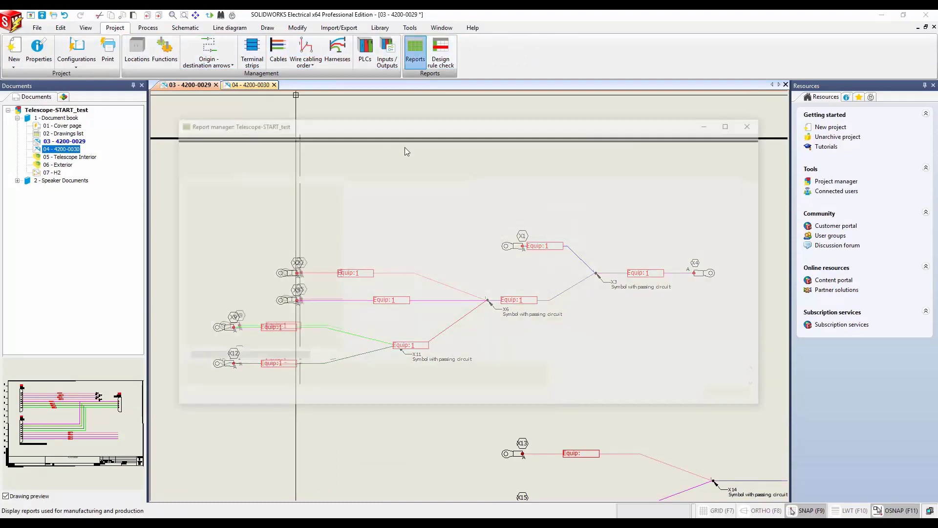
click(363, 151)
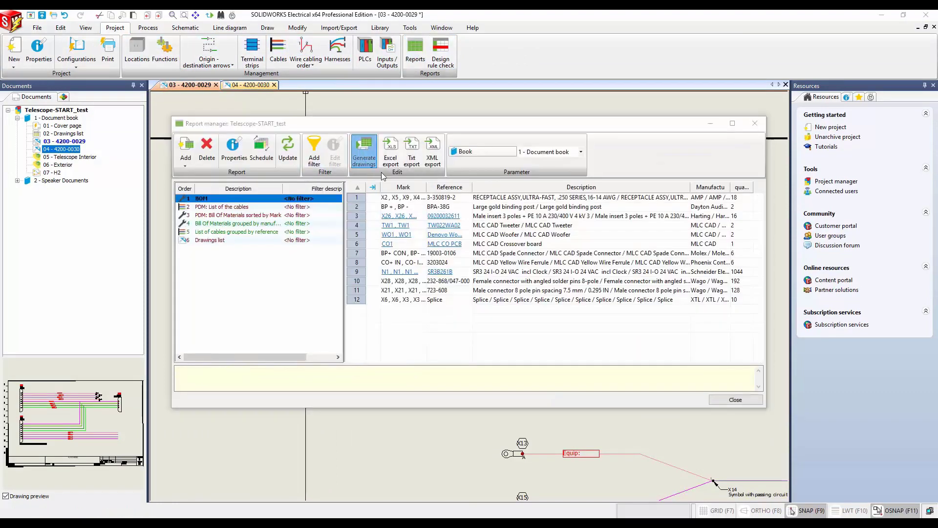
click(337, 203)
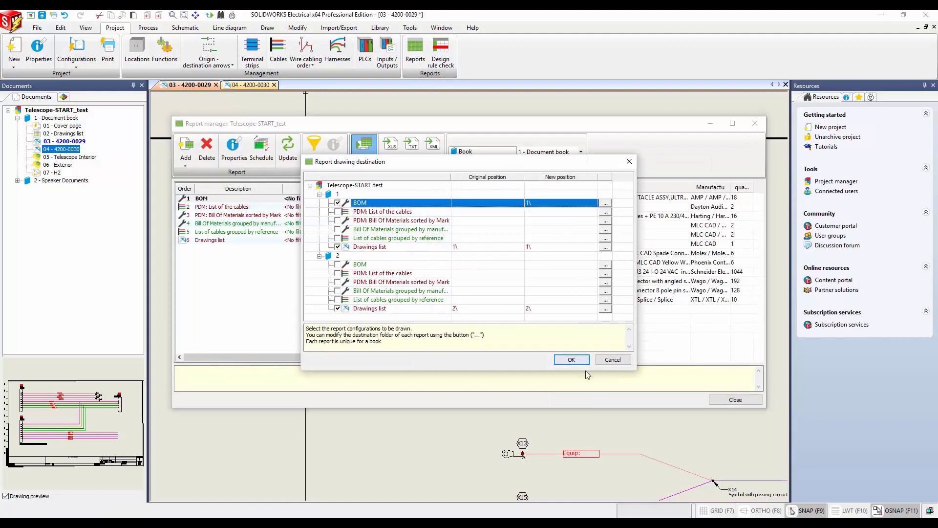
click(572, 359)
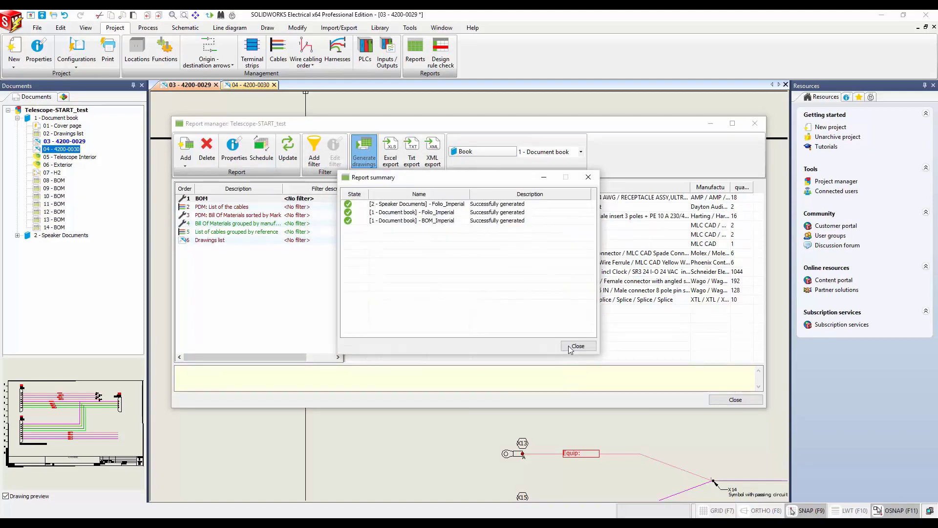
click(576, 346)
click(732, 400)
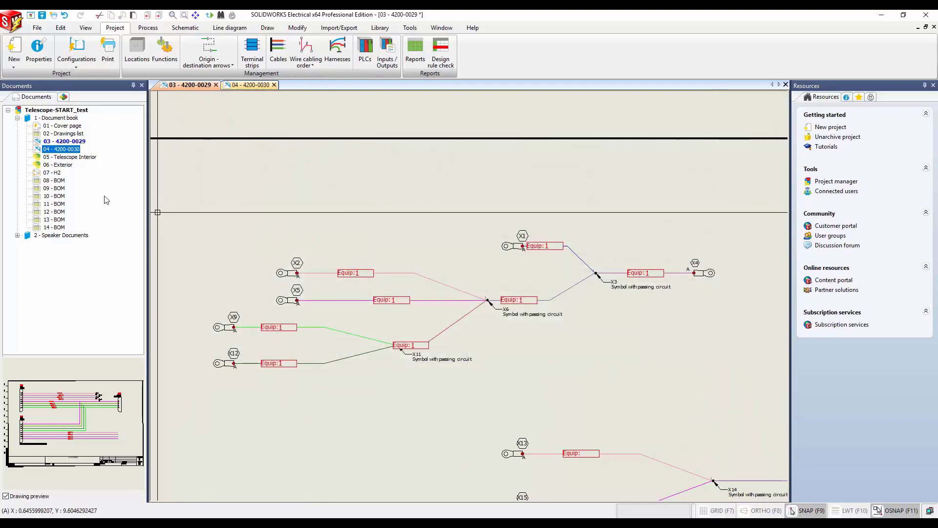
Open the 08 - BOM sheet and follow the X26 link to schematic 04 - 4200-0030.
double_click(55, 181)
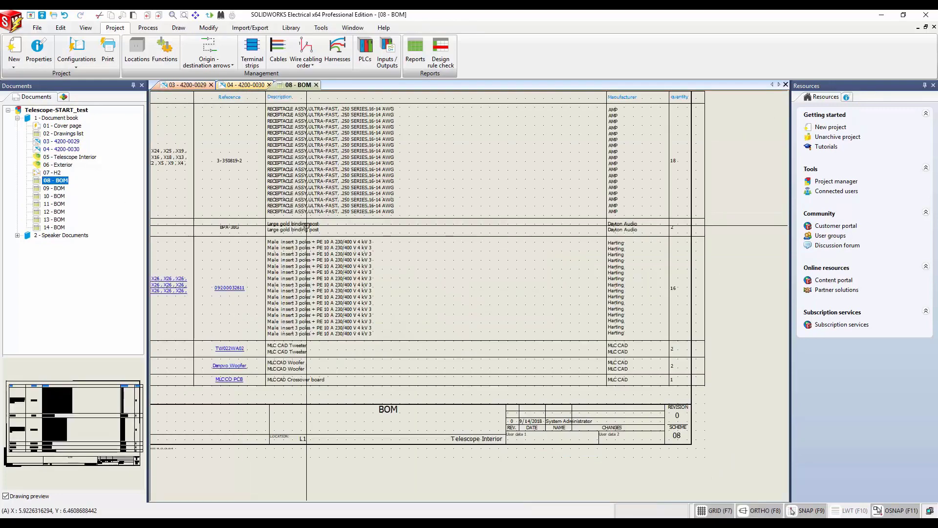
middle_drag(278, 315, 346, 331)
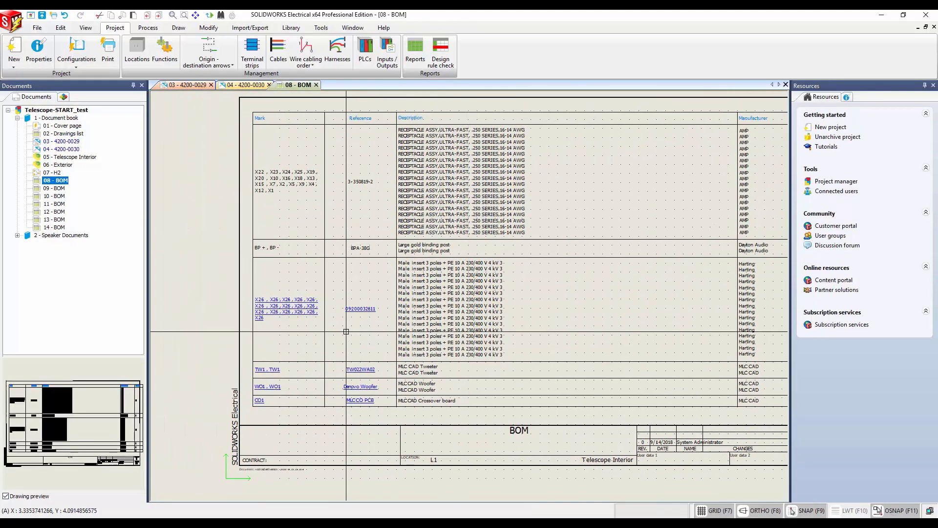
scroll(346, 332, up, 1)
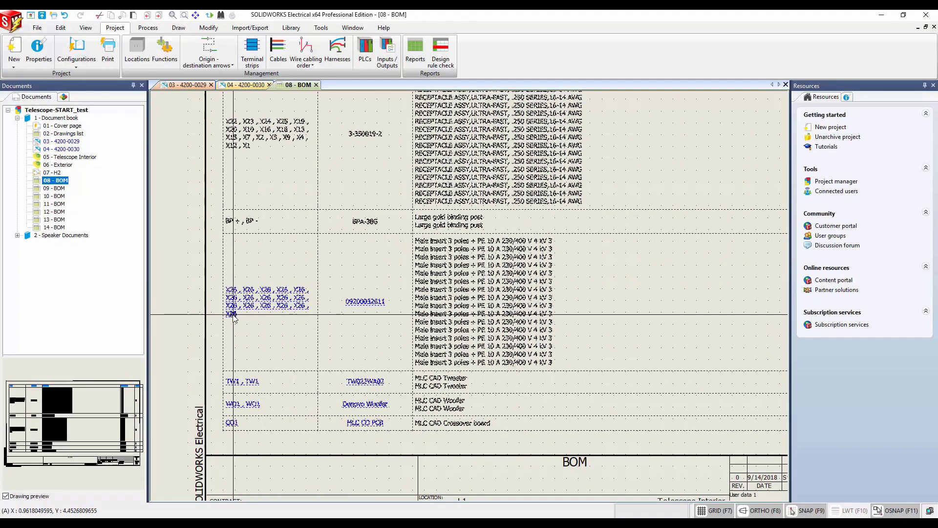
mouse_move(282, 321)
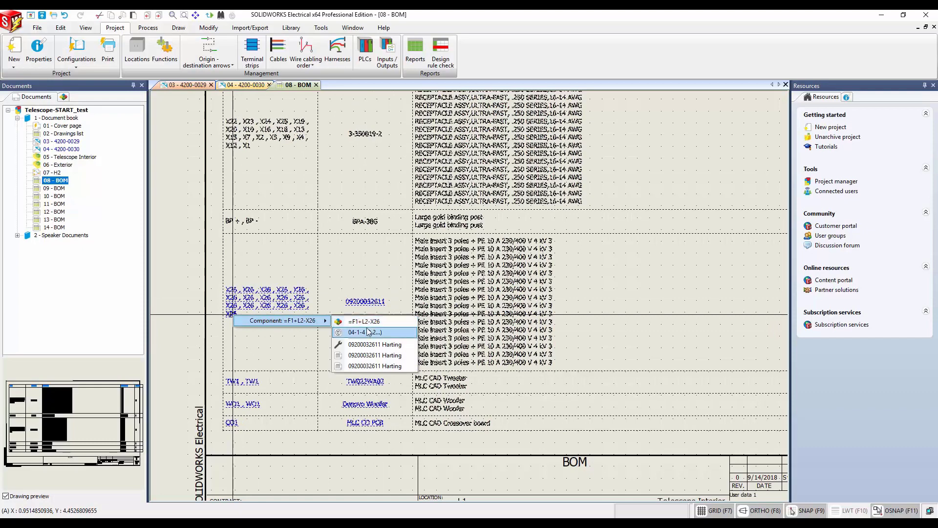
click(369, 334)
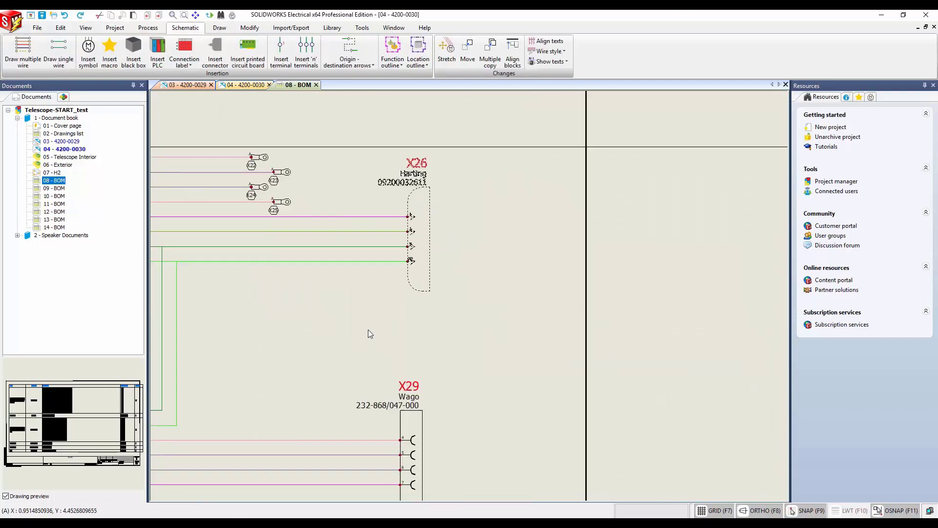